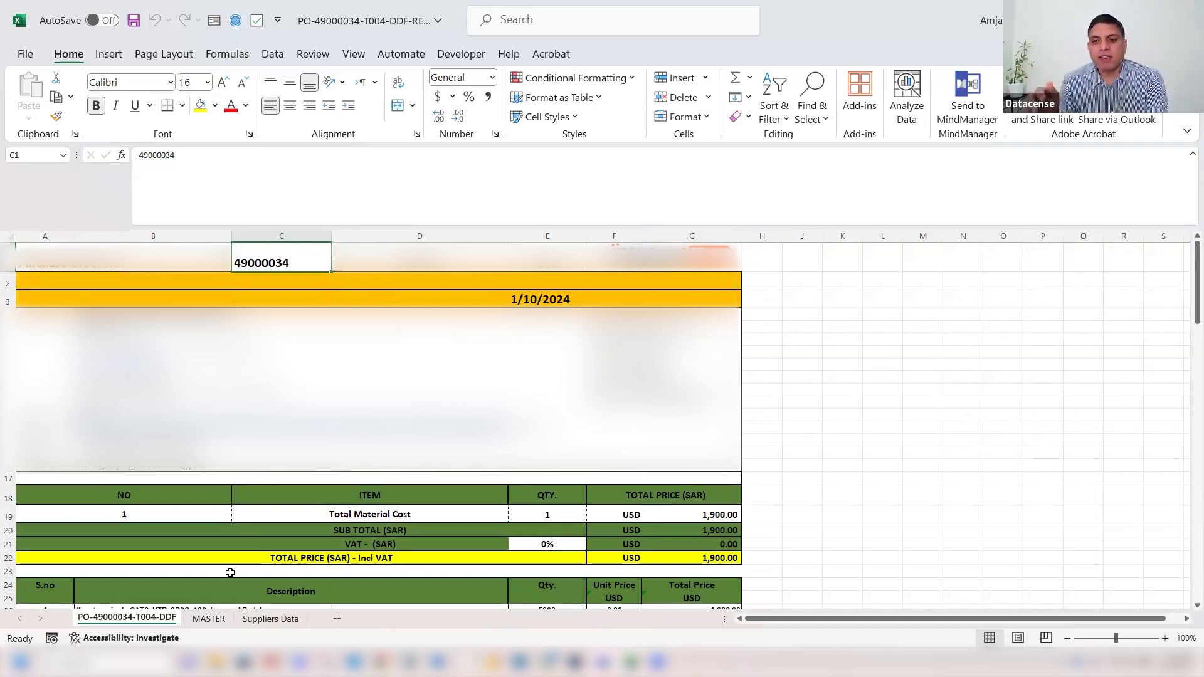
- Insert an empty table column between PO Number and Revision on the MASTER sheet
{"action": "left_click", "coordinate": [207, 619]}
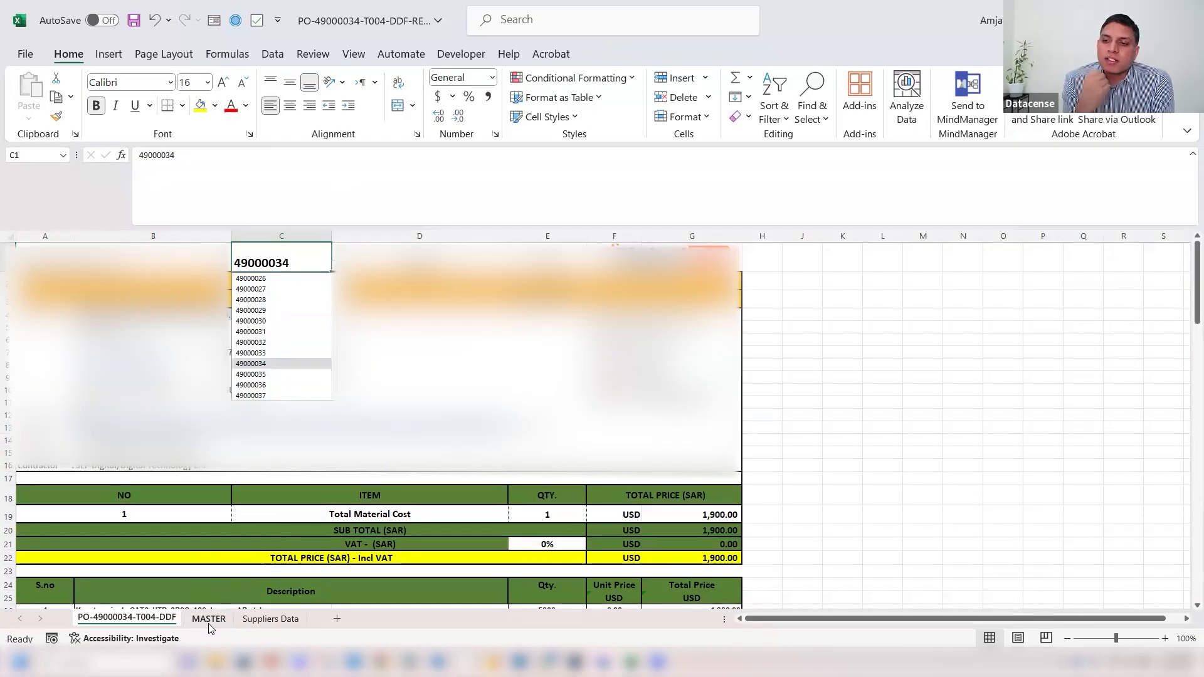
{"action": "left_click", "coordinate": [209, 619]}
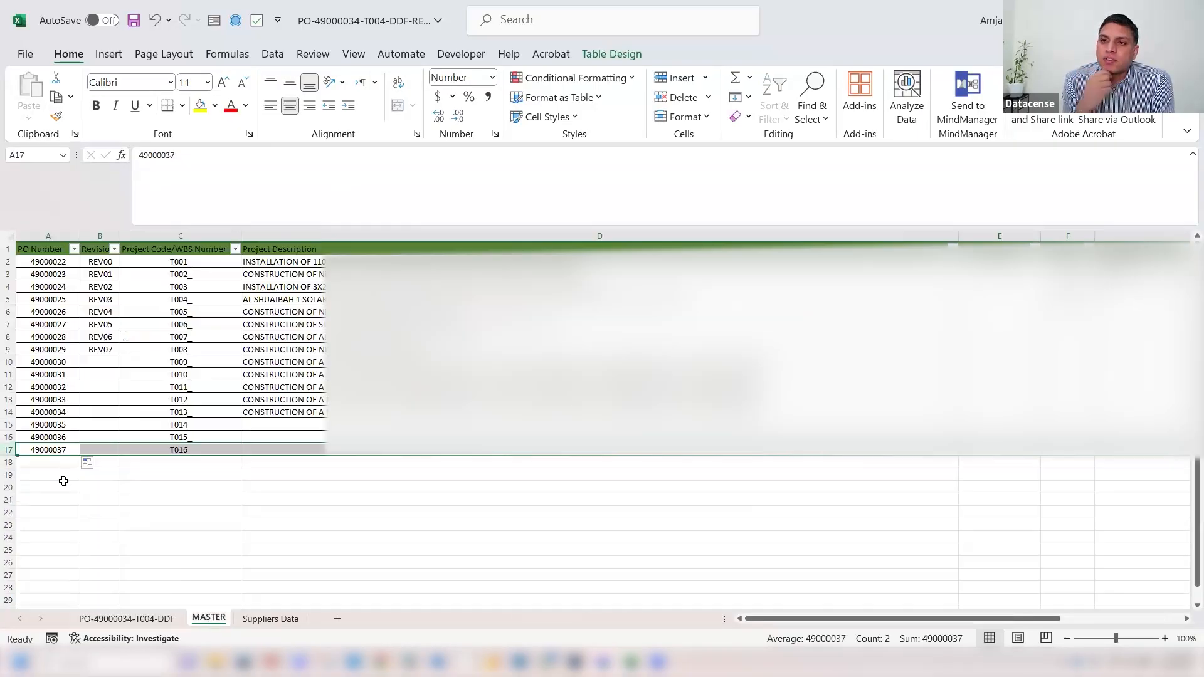
{"action": "left_click", "coordinate": [54, 488]}
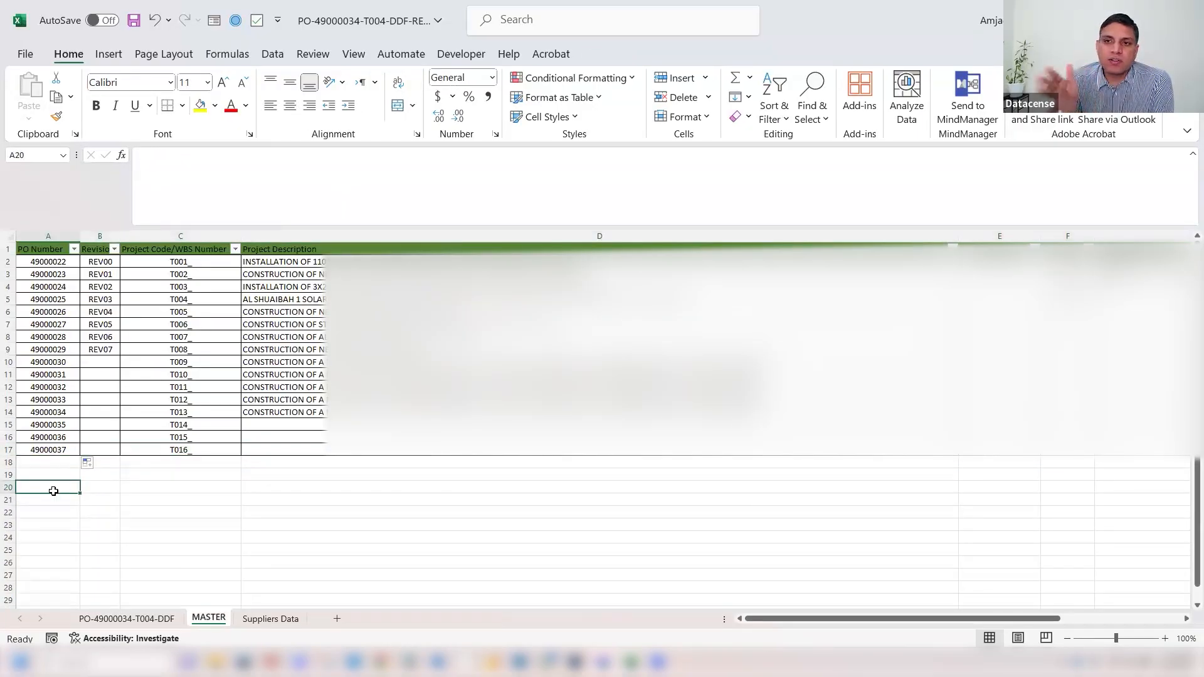
{"action": "left_click", "coordinate": [96, 236]}
{"action": "right_click", "coordinate": [96, 237]}
{"action": "left_click", "coordinate": [141, 390]}
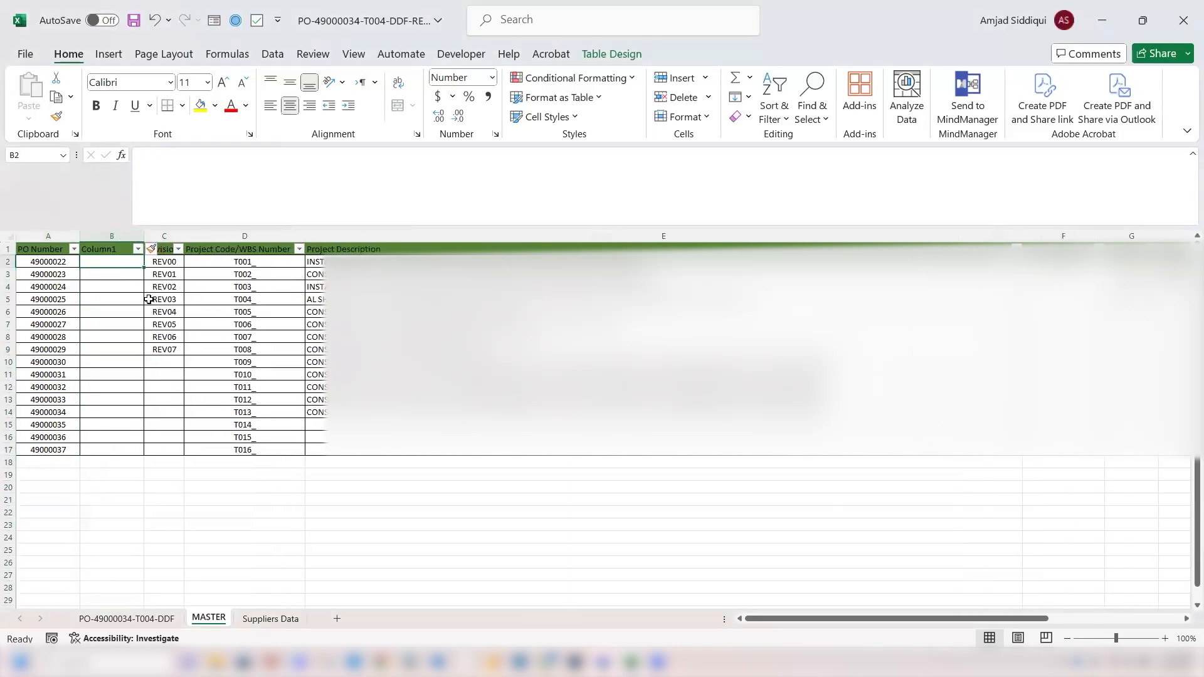
- Name the new column's header "Used PO NUMBER" and fit the column width to it
{"action": "key", "text": "Up"}
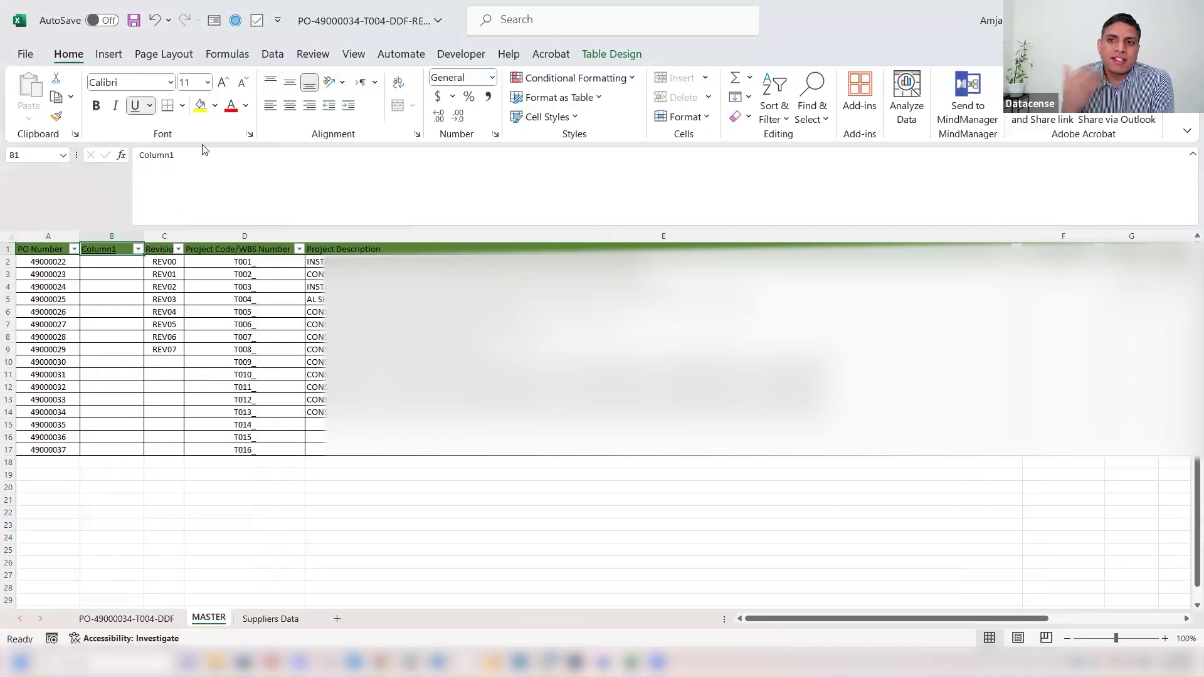
{"action": "left_click_drag", "start_coordinate": [163, 169], "coordinate": [114, 177]}
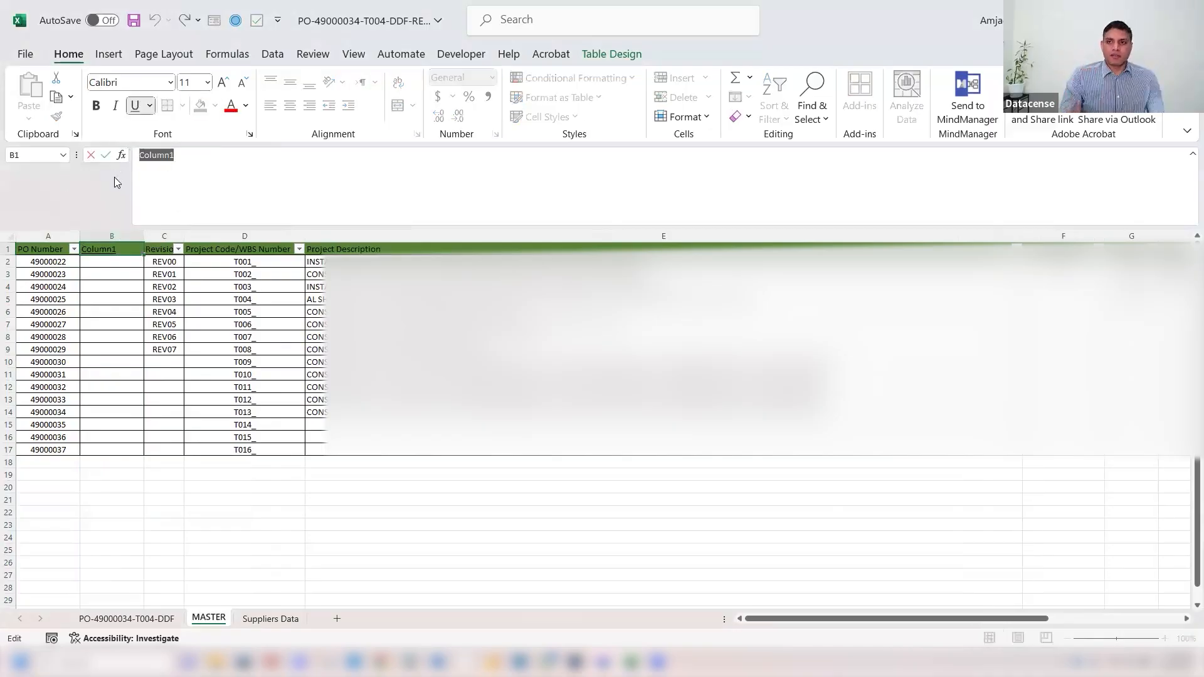
{"action": "type", "text": "Used PO NUMBER"}
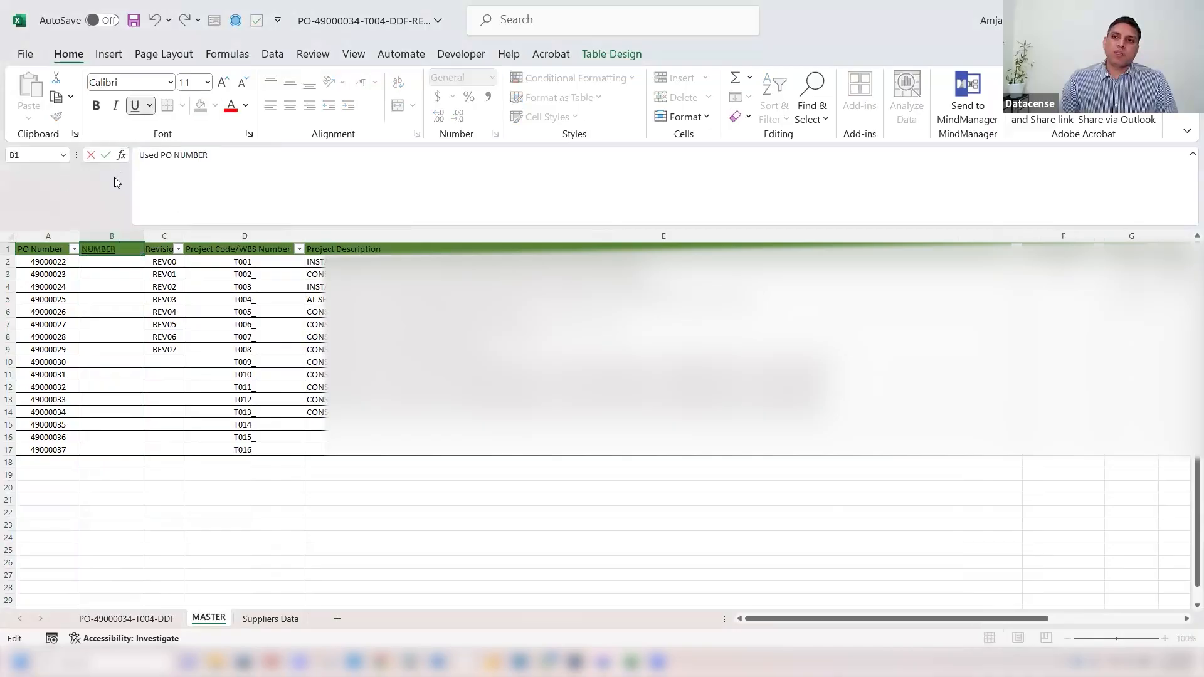
{"action": "key", "text": "Return"}
{"action": "double_click", "coordinate": [146, 243]}
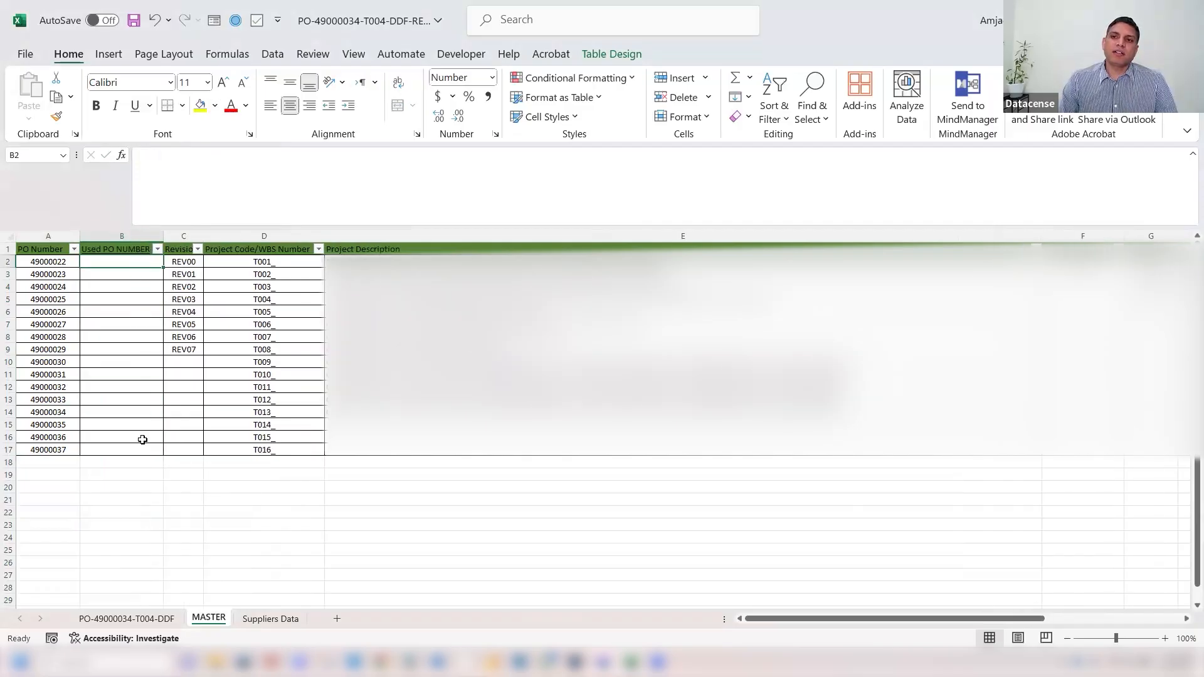
- Fill the Used PO NUMBER column with "y" in rows 2 to 14 and "N" in rows 15 to 17
{"action": "type", "text": "y"}
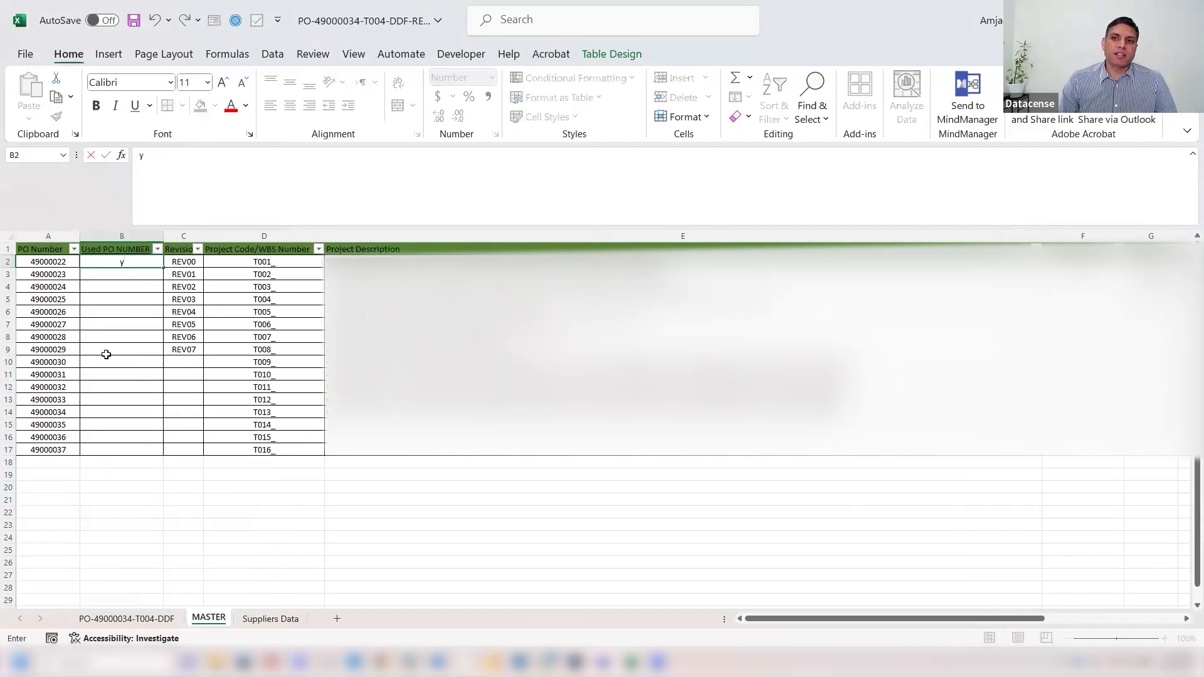
{"action": "key", "text": "Return"}
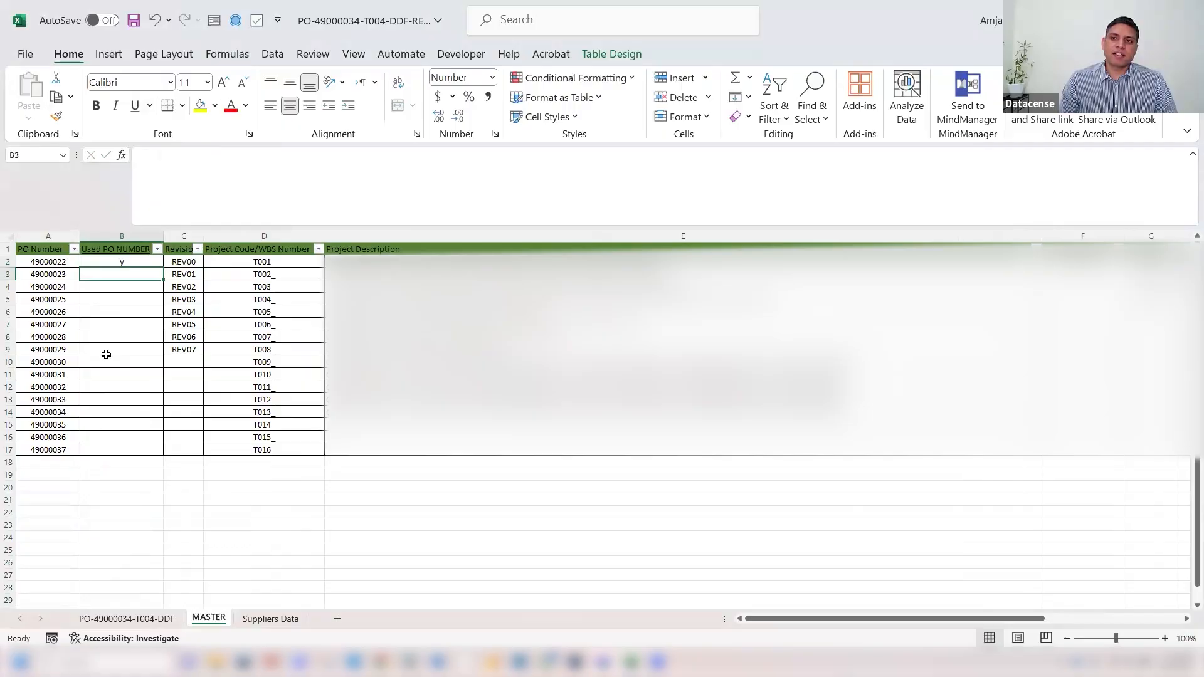
{"action": "type", "text": "y"}
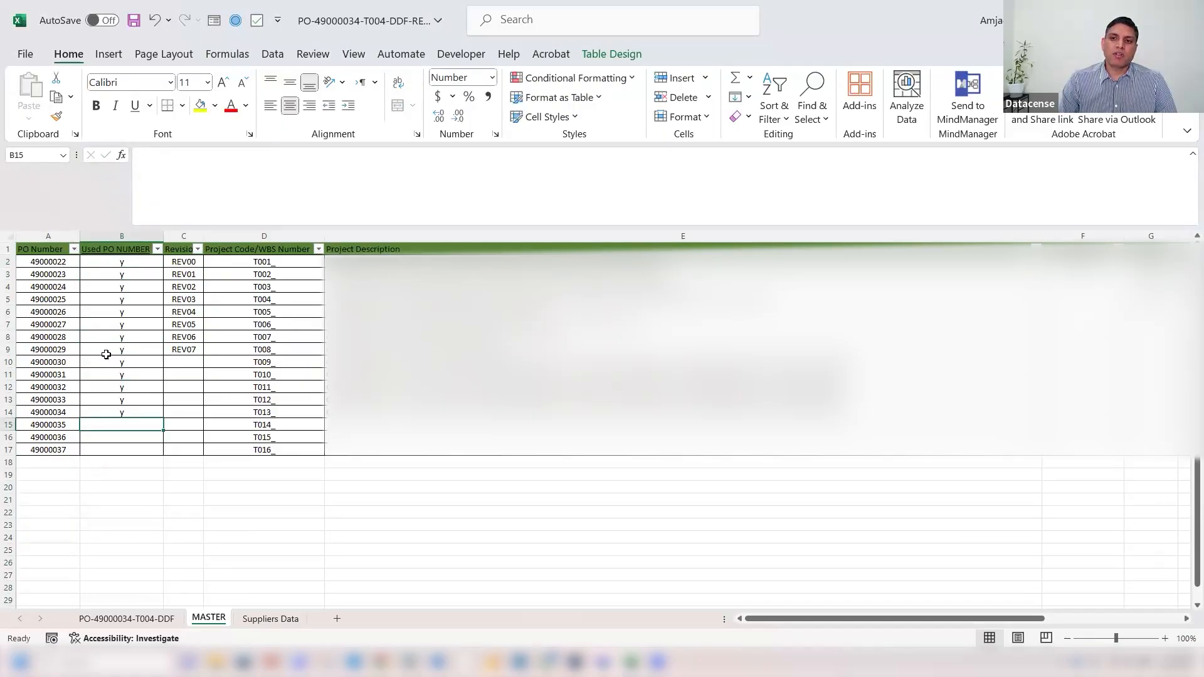
{"action": "type", "text": " y y y y y y y y y y y no"}
{"action": "key", "text": "BackSpace"}
{"action": "key", "text": "BackSpace"}
{"action": "type", "text": "N N N"}
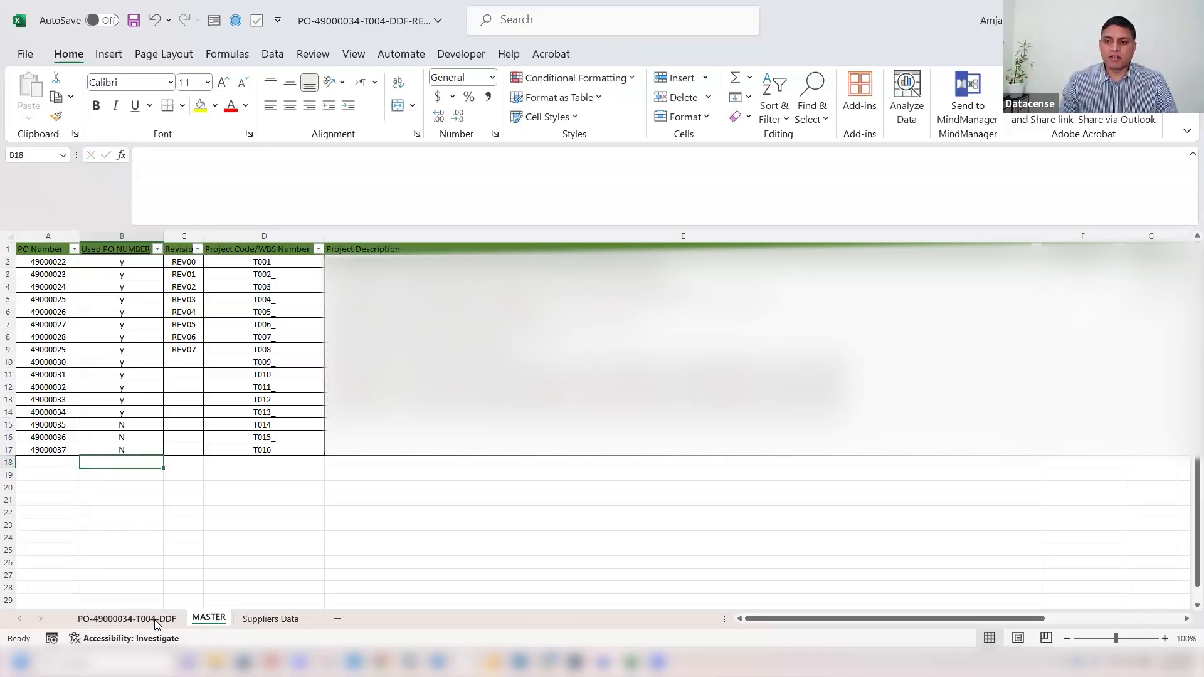
- Add a new sheet after MASTER and start a FILTER formula in its cell A1
{"action": "left_click", "coordinate": [337, 619]}
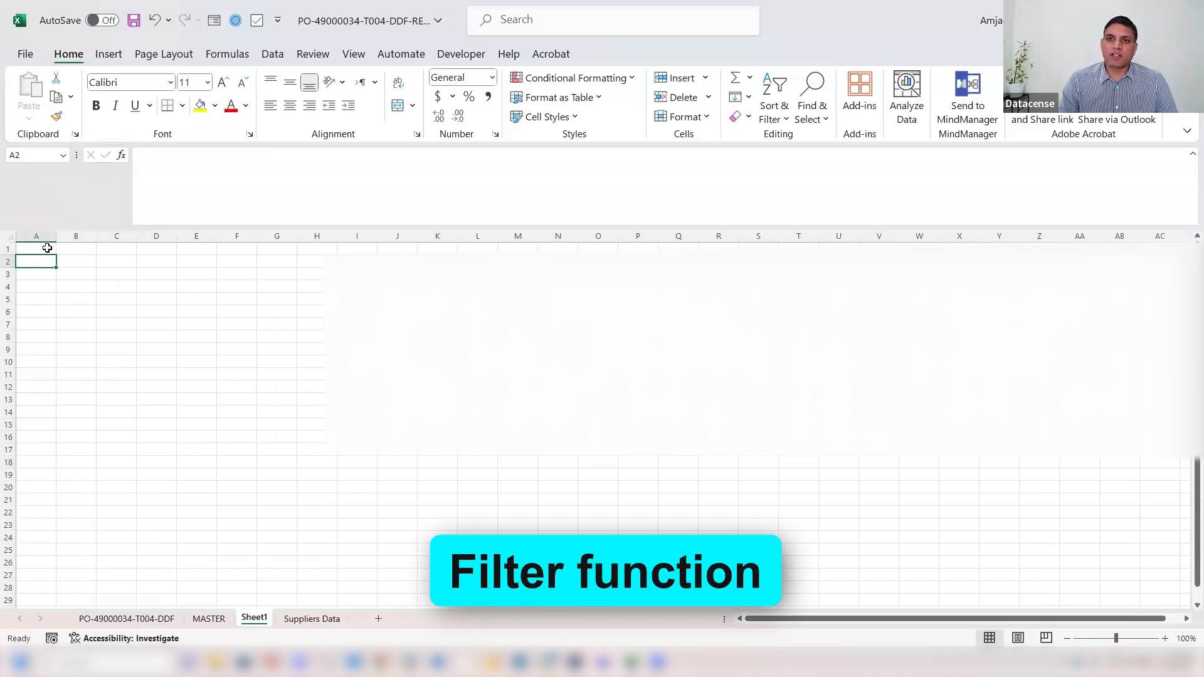
{"action": "left_click", "coordinate": [47, 248]}
{"action": "type", "text": "="}
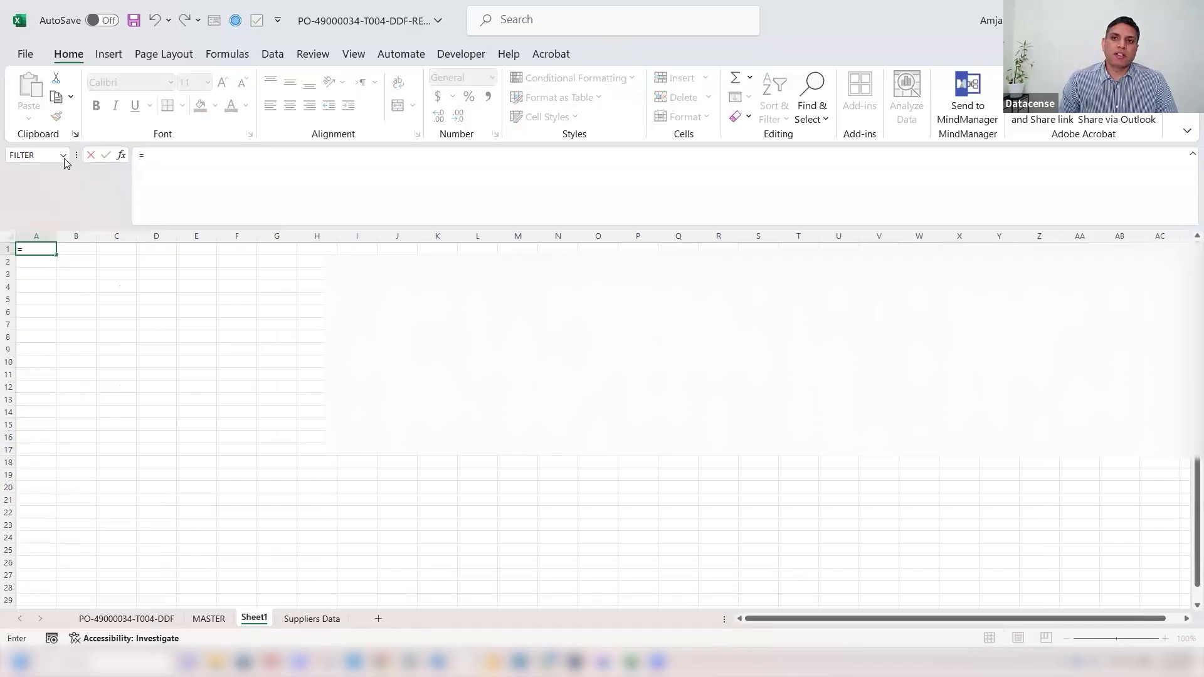
{"action": "type", "text": "FILTER"}
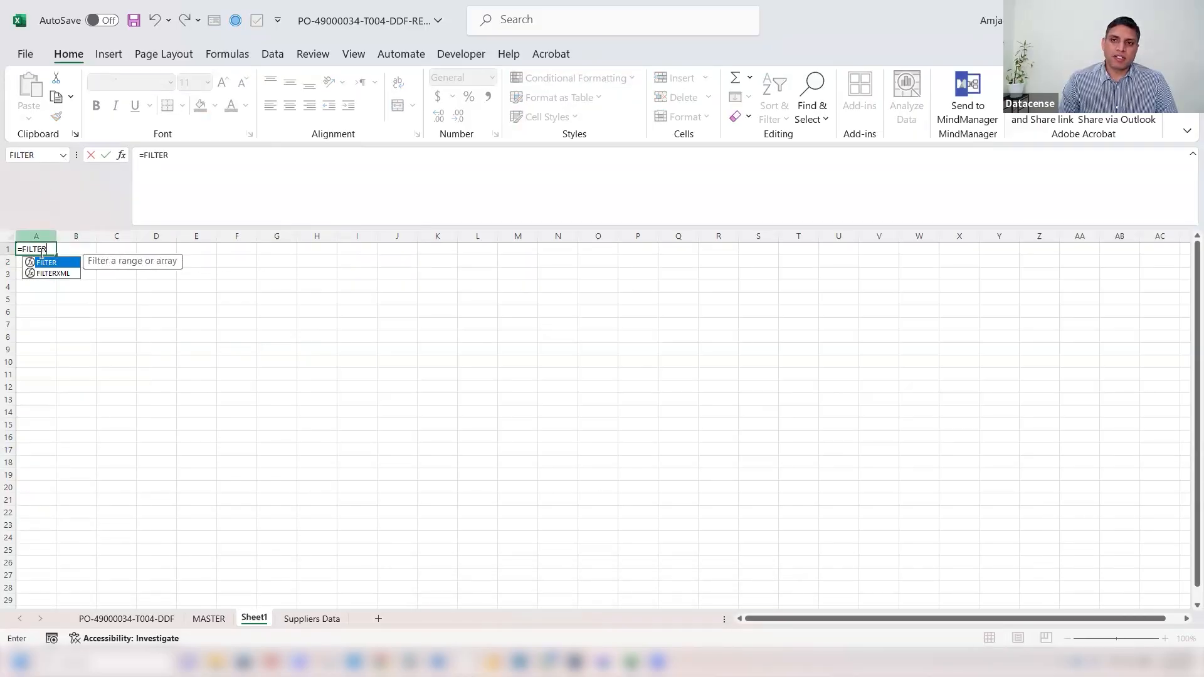
{"action": "left_click", "coordinate": [177, 161]}
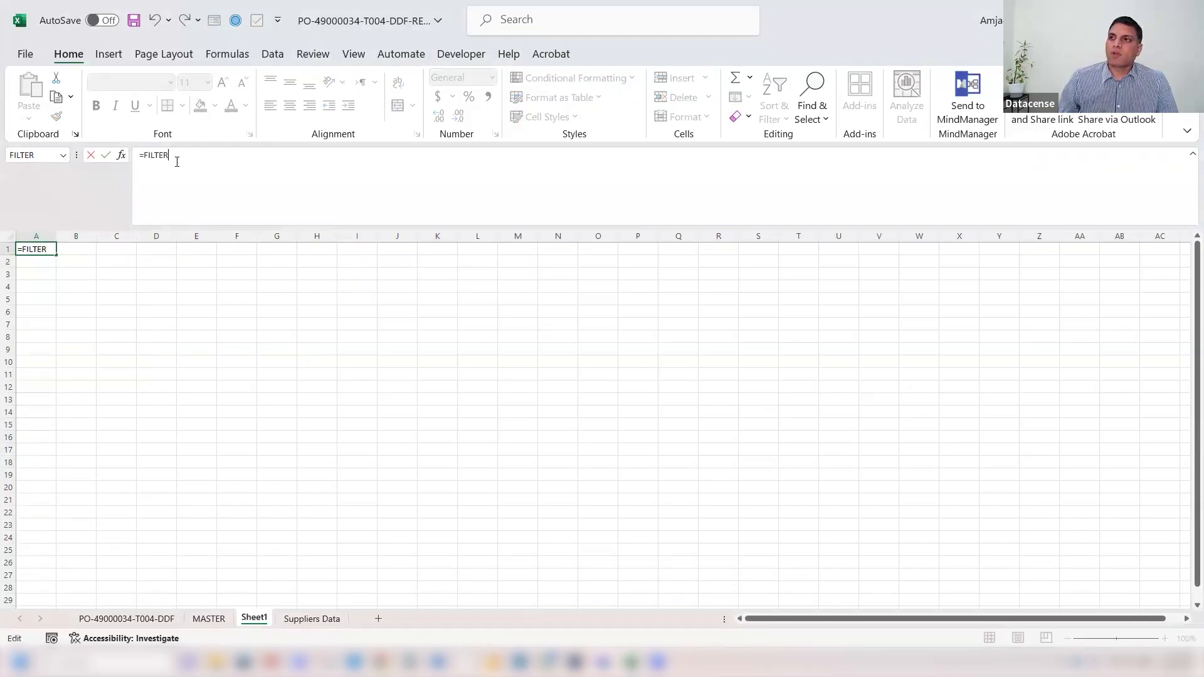
{"action": "type", "text": "("}
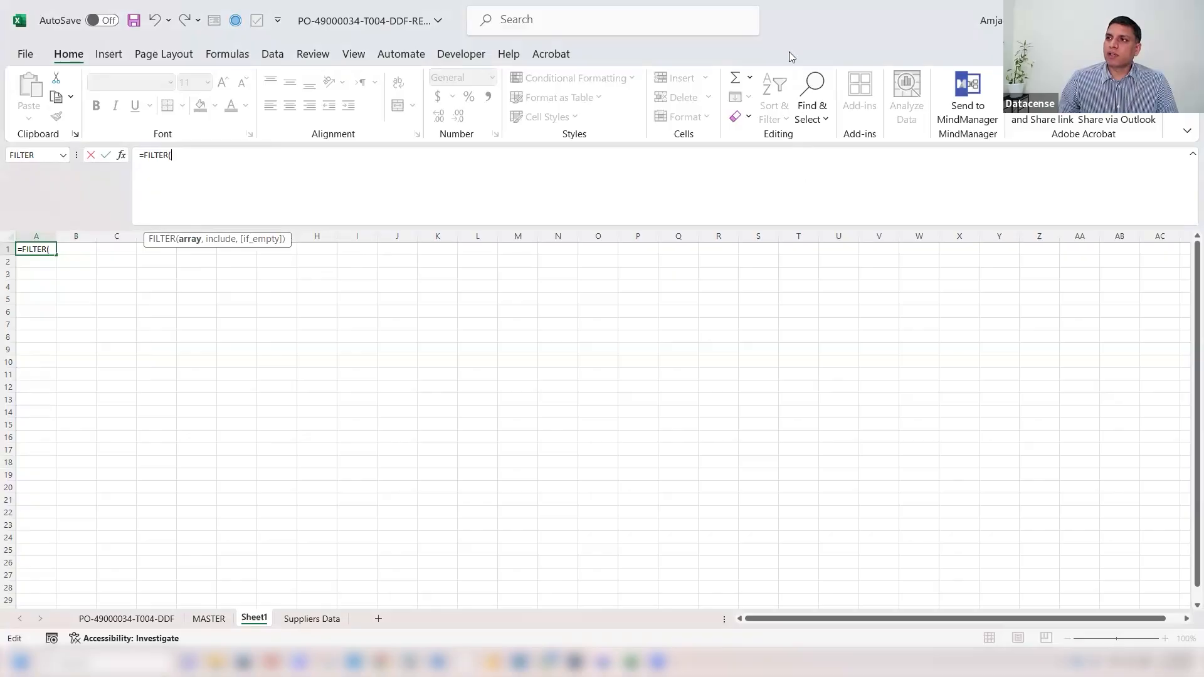
{"action": "left_click", "coordinate": [605, 402]}
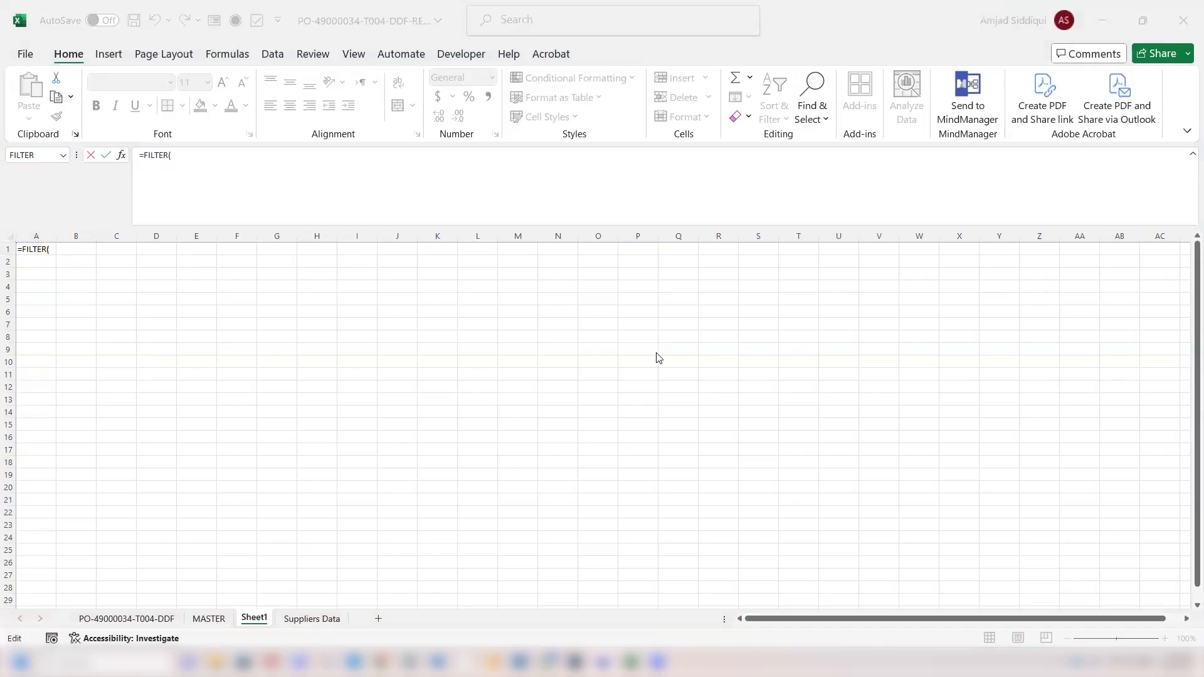
- Set the FILTER formula's array argument to the range A2:A1000 on the MASTER sheet
{"action": "left_click", "coordinate": [217, 625]}
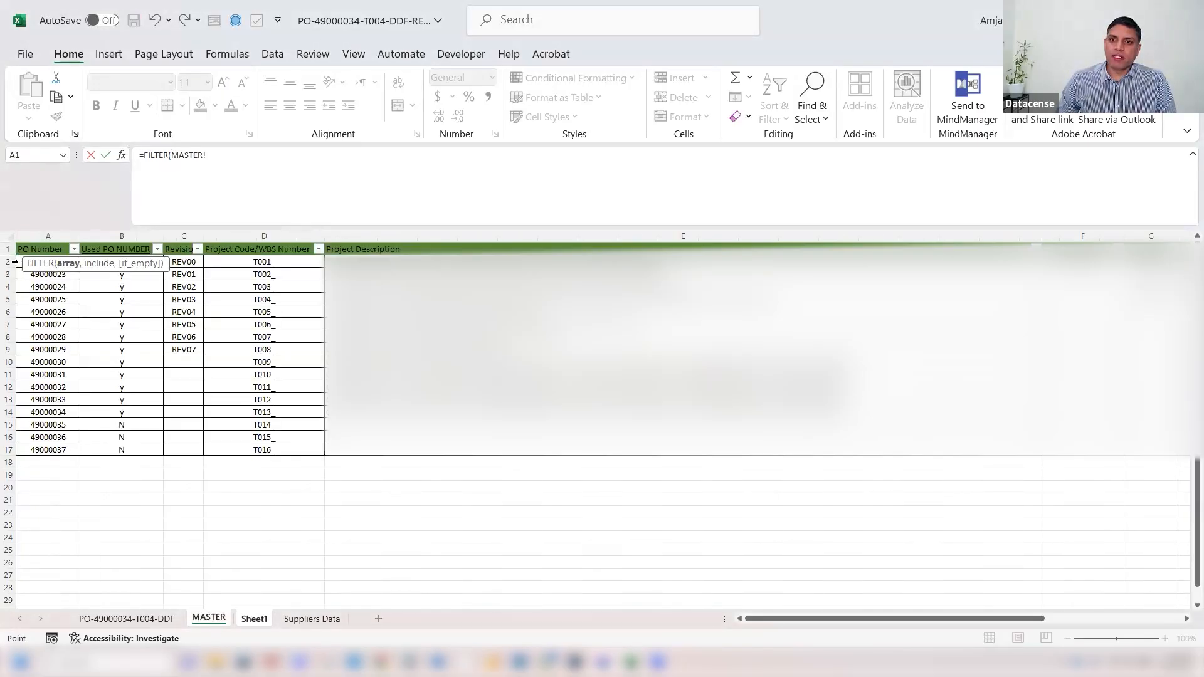
{"action": "left_click", "coordinate": [21, 261]}
{"action": "key", "text": "ctrl+shift+Right"}
{"action": "left_click", "coordinate": [21, 260]}
{"action": "key", "text": "ctrl+shift+Down"}
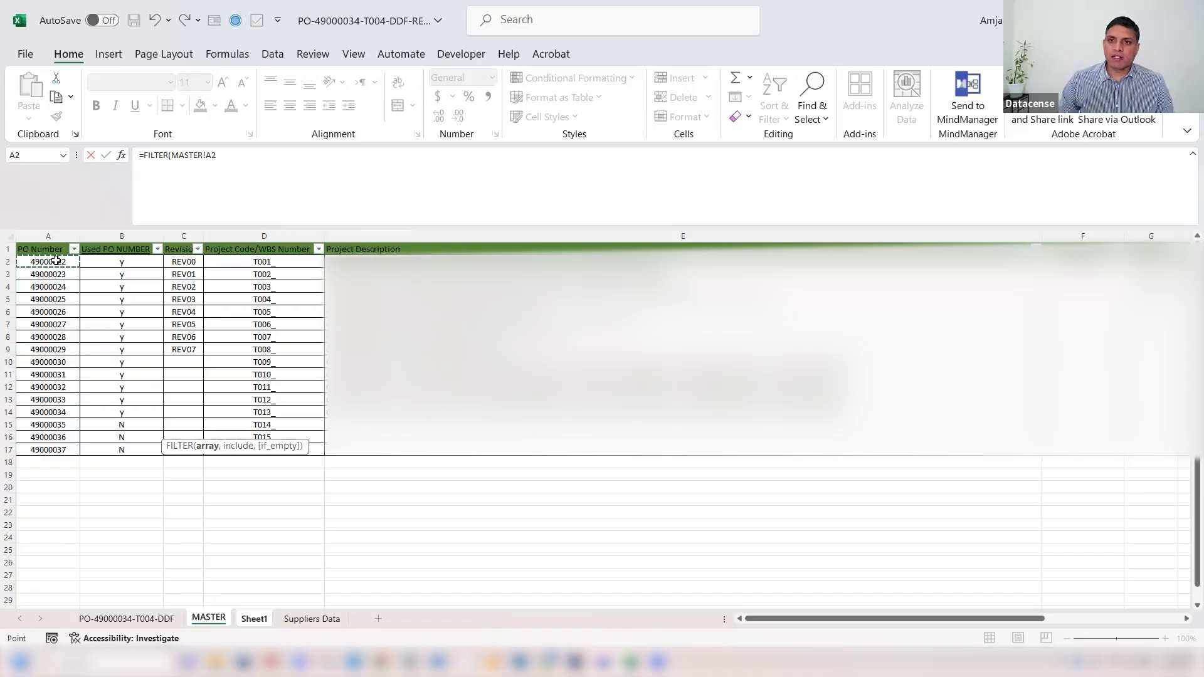
{"action": "key", "text": "ctrl+shift+Down"}
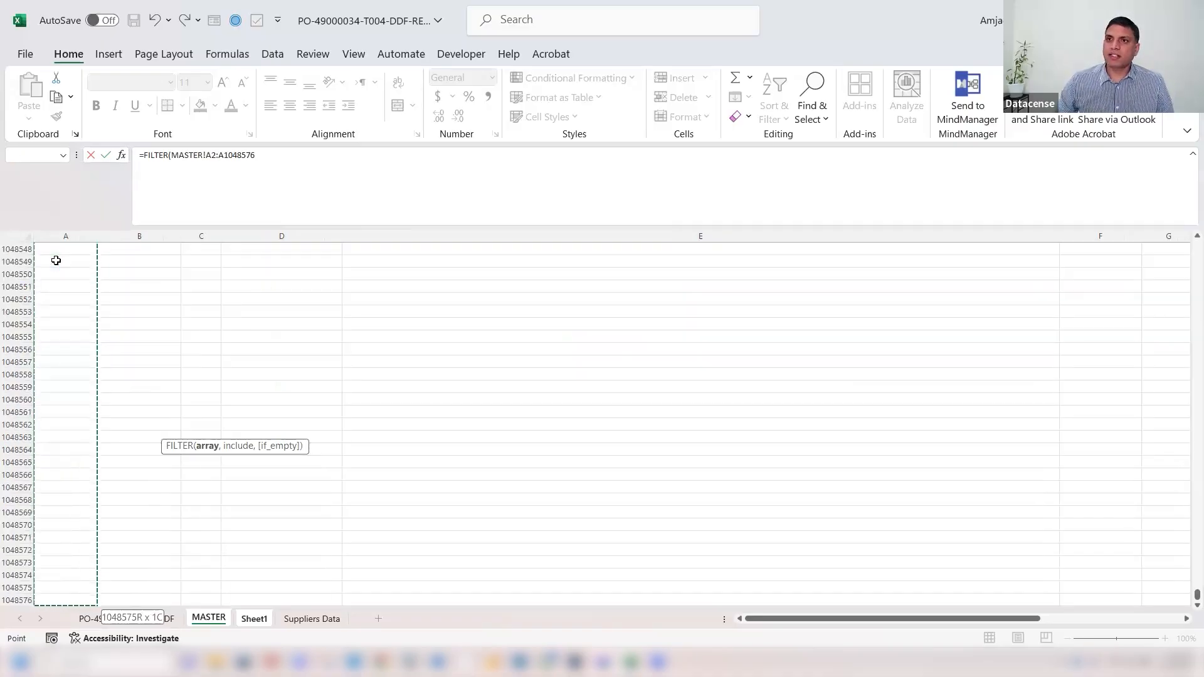
{"action": "left_click_drag", "start_coordinate": [254, 155], "coordinate": [233, 155]}
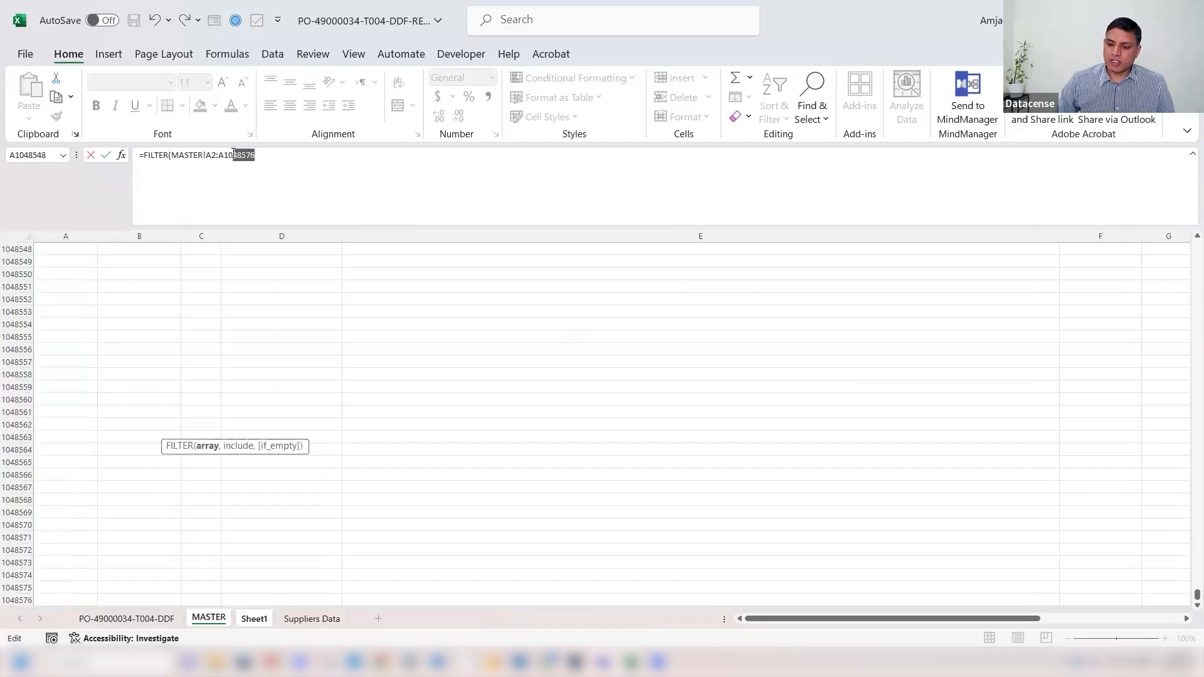
{"action": "key", "text": "BackSpace"}
{"action": "type", "text": "00,"}
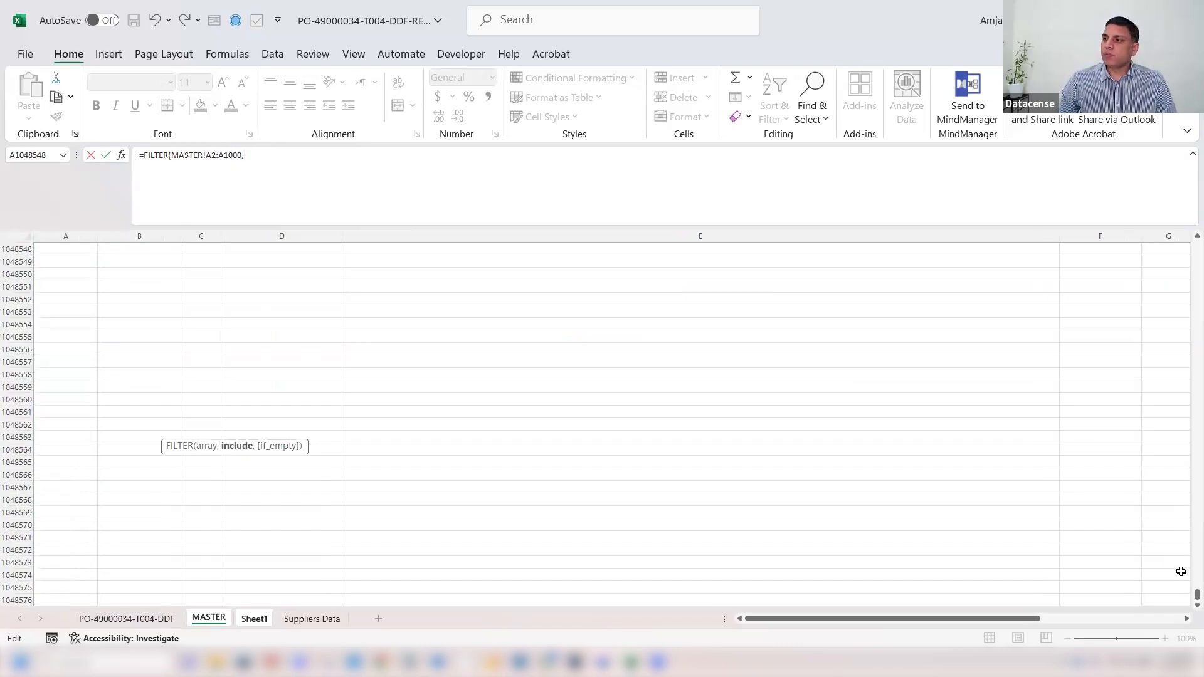
- Reference the table's Used PO NUMBER column as the include argument and replace the array argument with the PO Number column
{"action": "left_click_drag", "start_coordinate": [1197, 595], "coordinate": [1198, 244]}
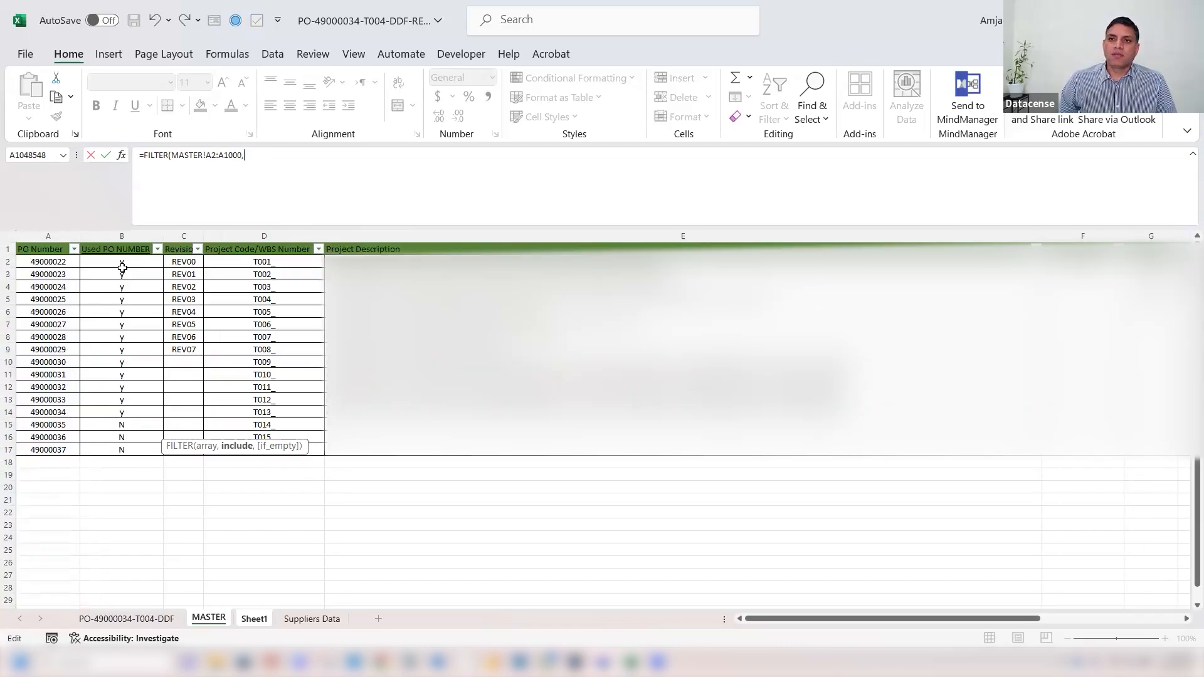
{"action": "left_click", "coordinate": [118, 259]}
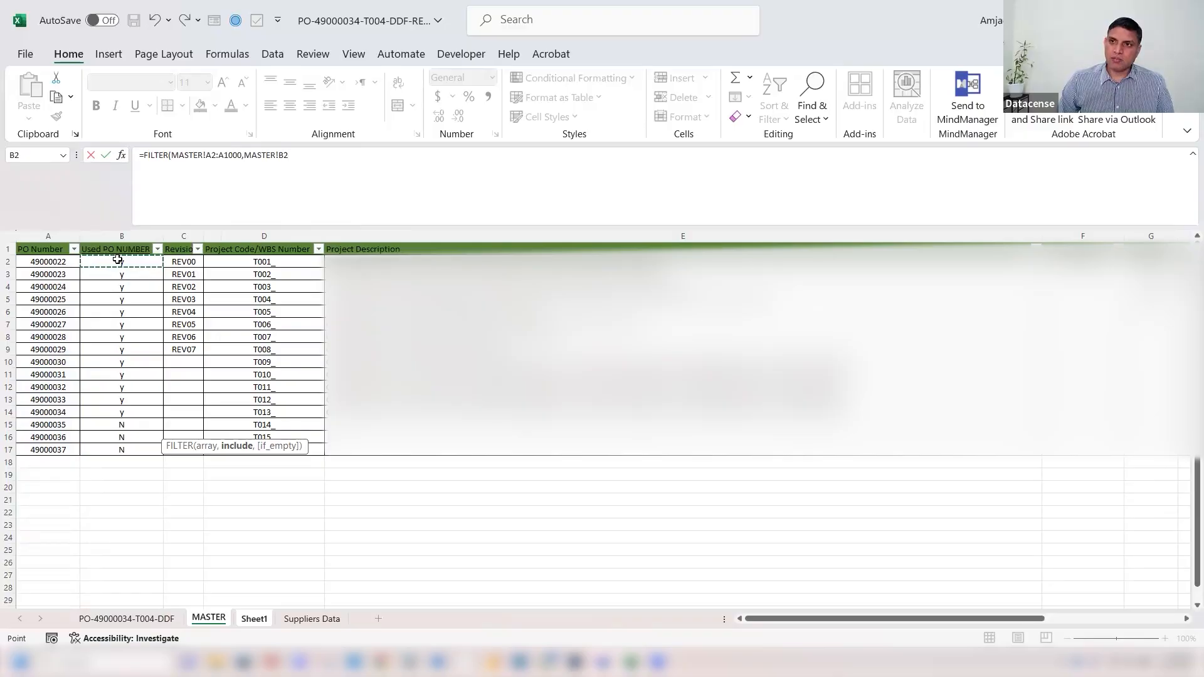
{"action": "left_click_drag", "start_coordinate": [118, 260], "coordinate": [121, 450]}
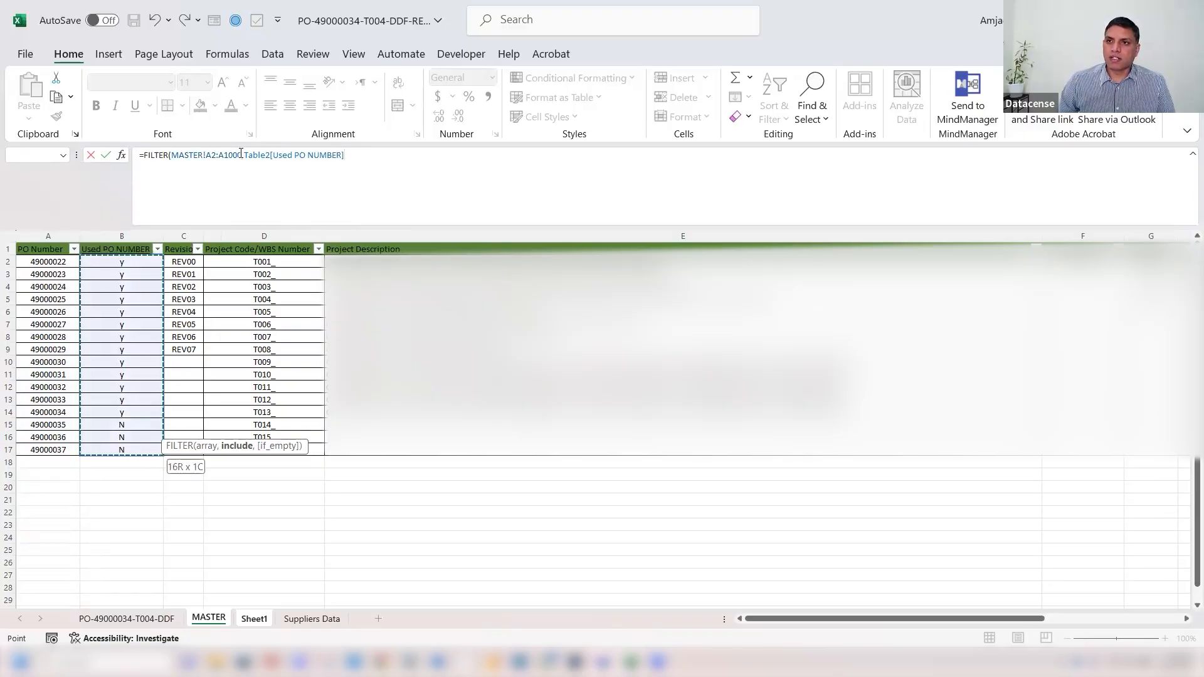
{"action": "left_click_drag", "start_coordinate": [240, 154], "coordinate": [172, 154]}
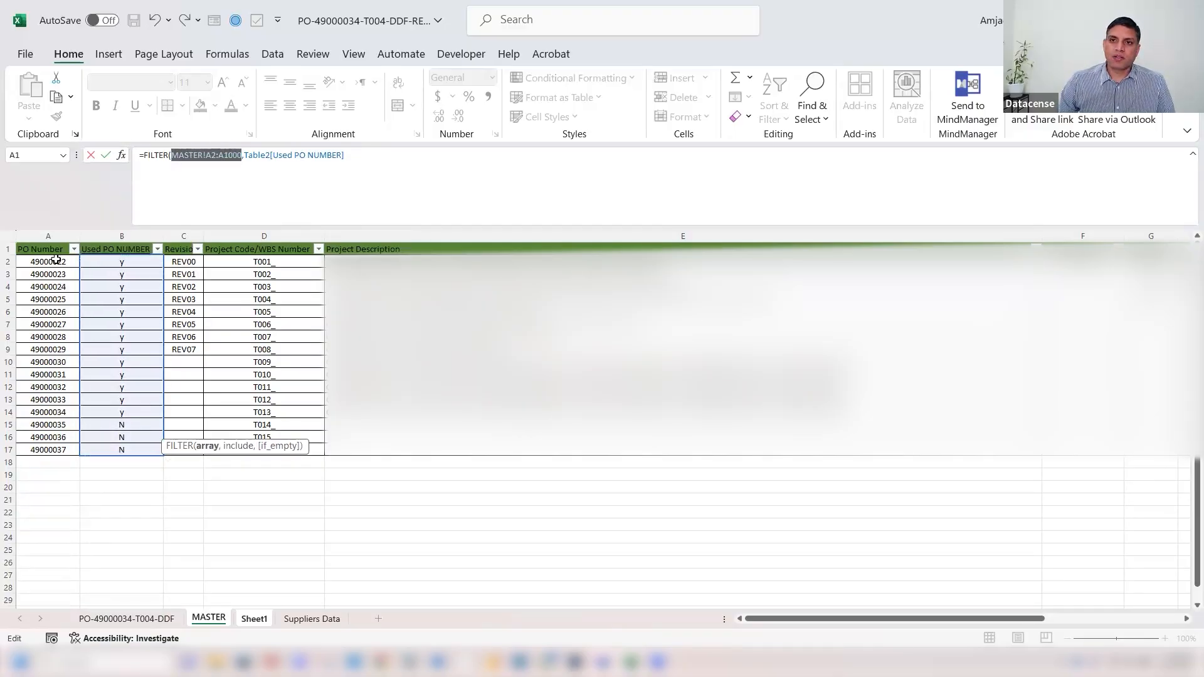
{"action": "left_click", "coordinate": [55, 260]}
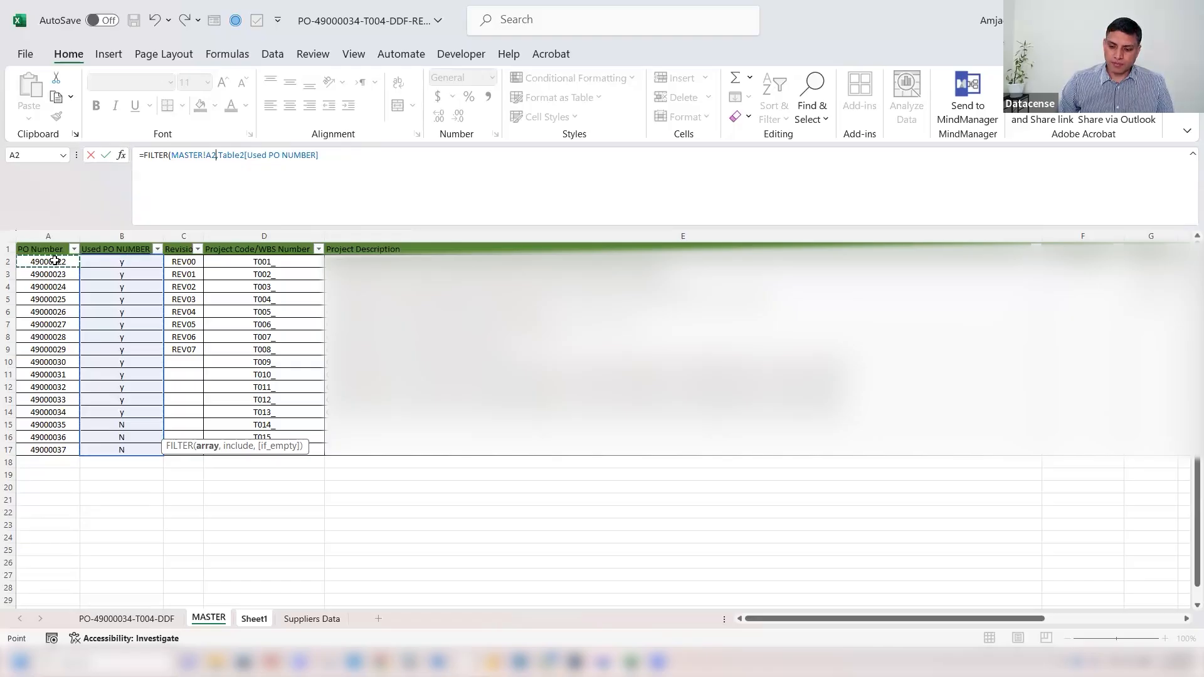
{"action": "left_click_drag", "start_coordinate": [55, 260], "coordinate": [56, 450]}
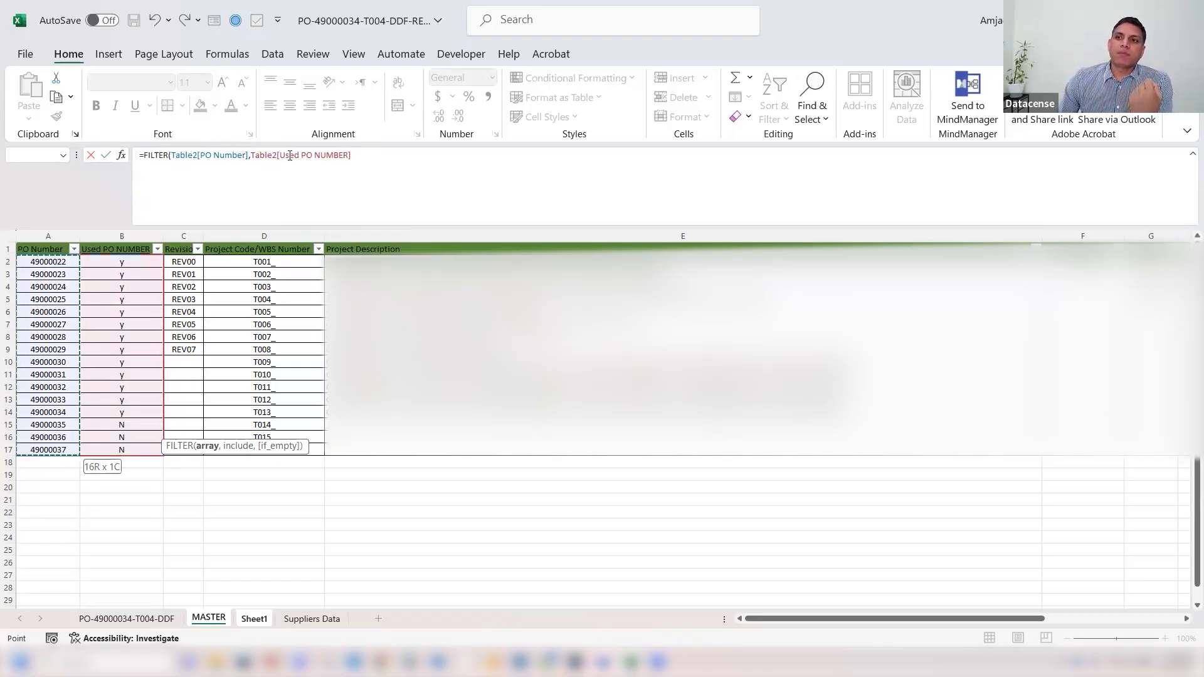
- Complete the FILTER formula with the condition ="N" on Used PO NUMBER and select the resulting list in column A
{"action": "left_click", "coordinate": [358, 156]}
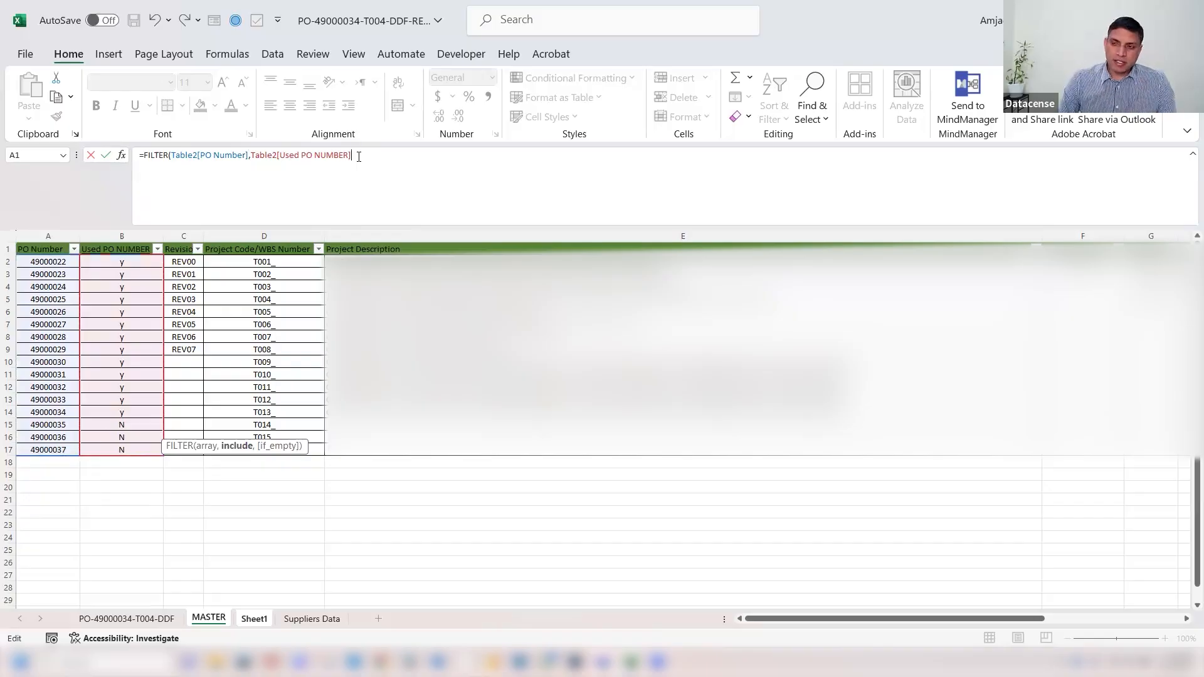
{"action": "type", "text": "=\"N\""}
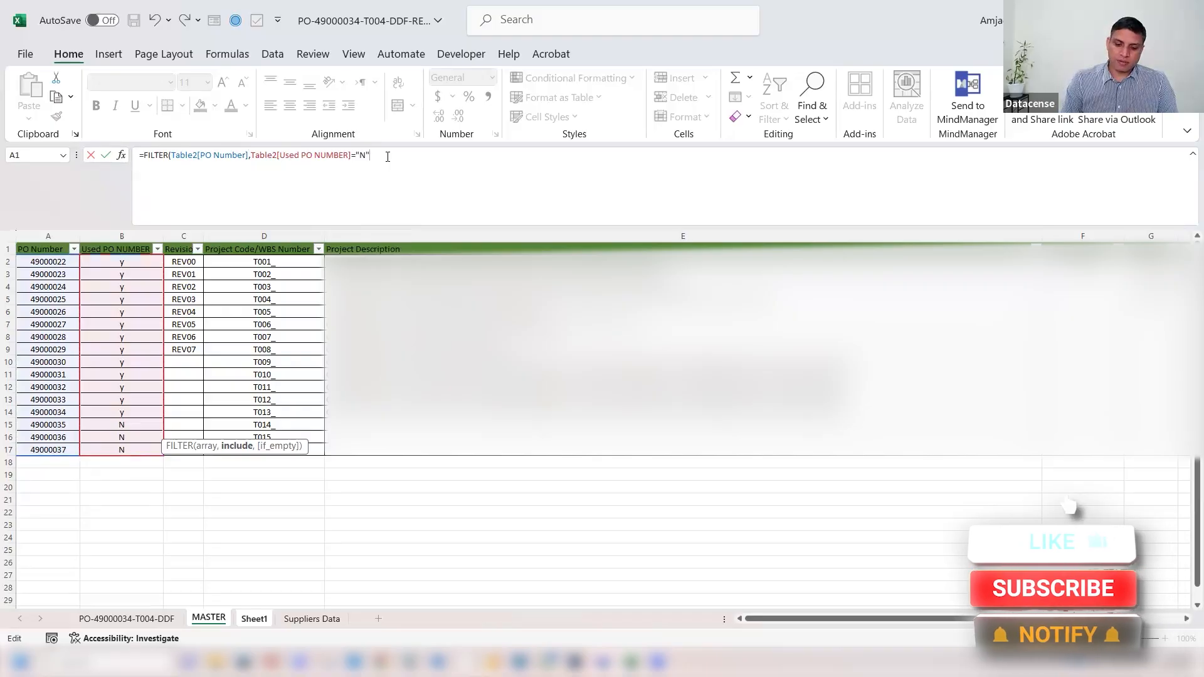
{"action": "type", "text": ")"}
{"action": "key", "text": "Return"}
{"action": "left_click", "coordinate": [75, 312]}
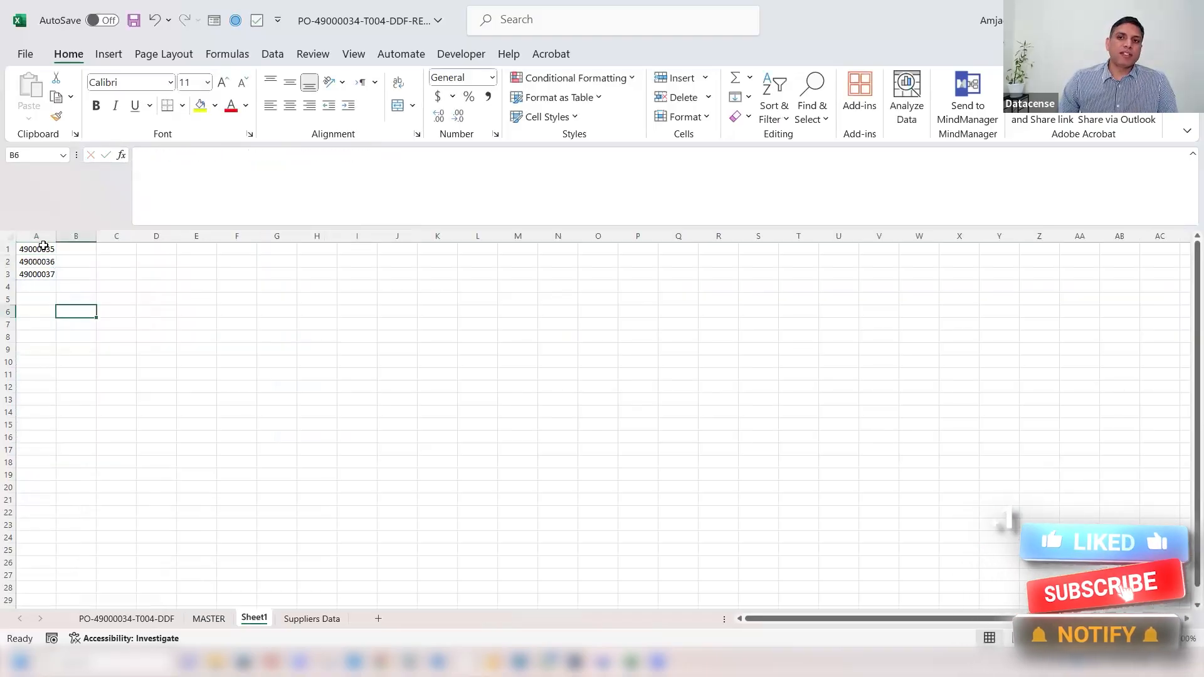
{"action": "left_click_drag", "start_coordinate": [44, 249], "coordinate": [37, 274]}
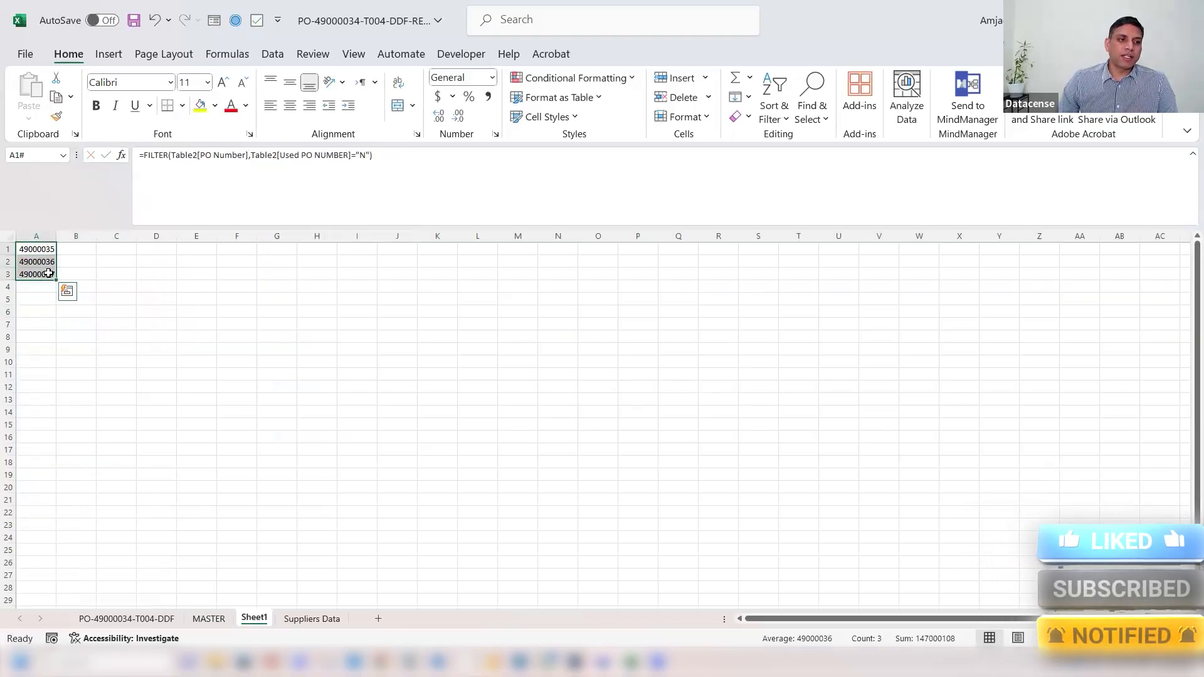
- Set the list validation source of the purchase order sheet's cell C1 to Sheet1 range A1:A23 and check its drop-down
{"action": "left_click", "coordinate": [149, 621]}
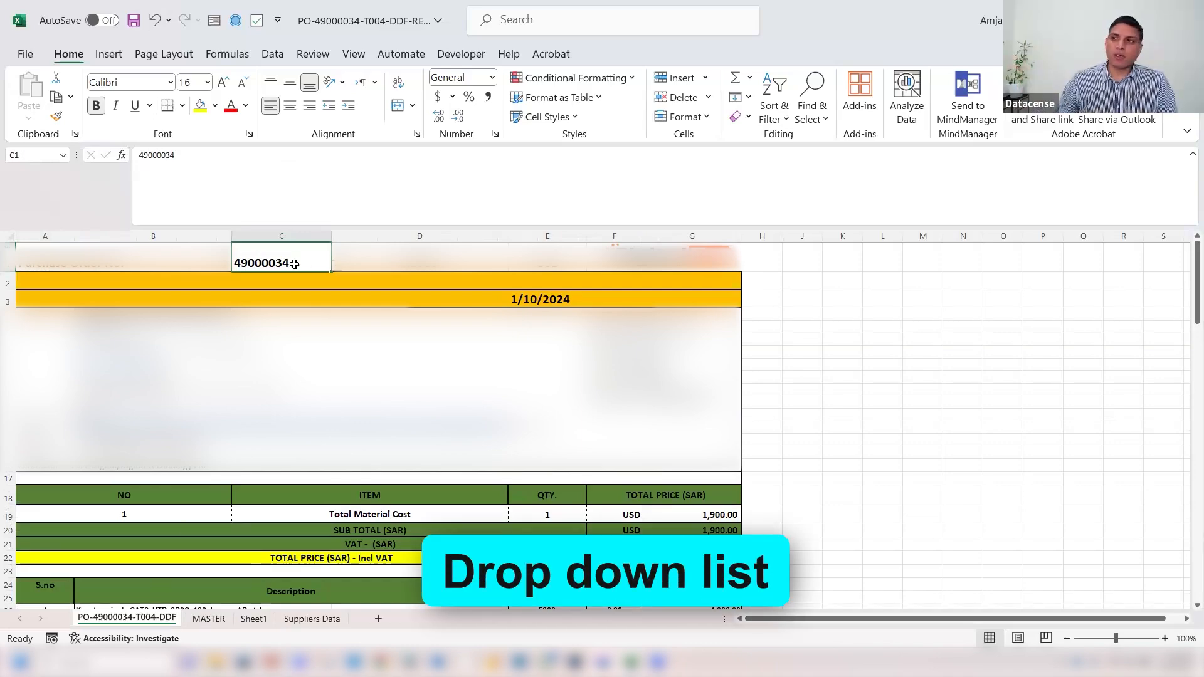
{"action": "left_click", "coordinate": [274, 54]}
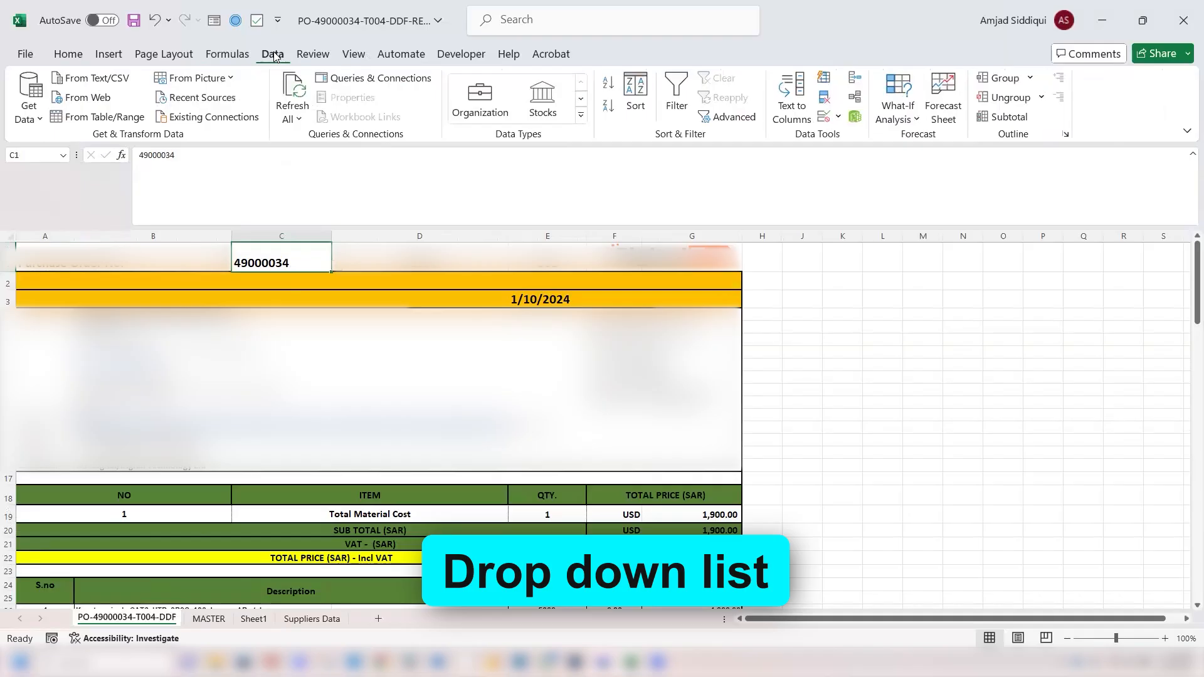
{"action": "left_click", "coordinate": [825, 117]}
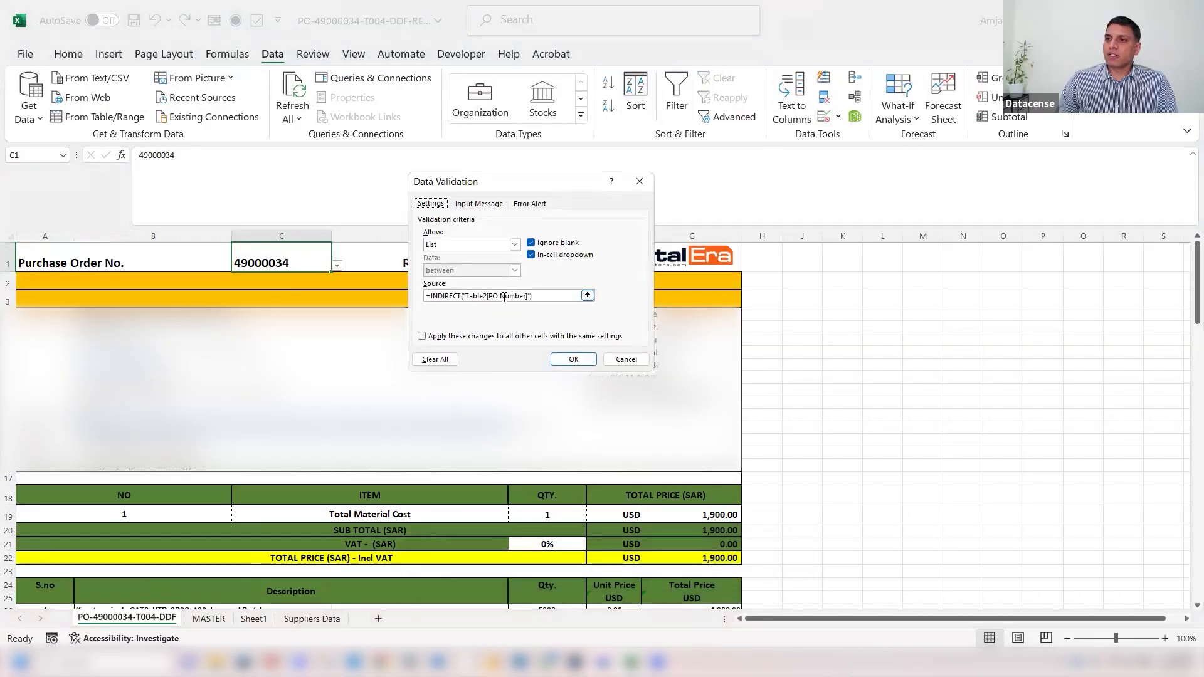
{"action": "left_click_drag", "start_coordinate": [540, 295], "coordinate": [430, 296]}
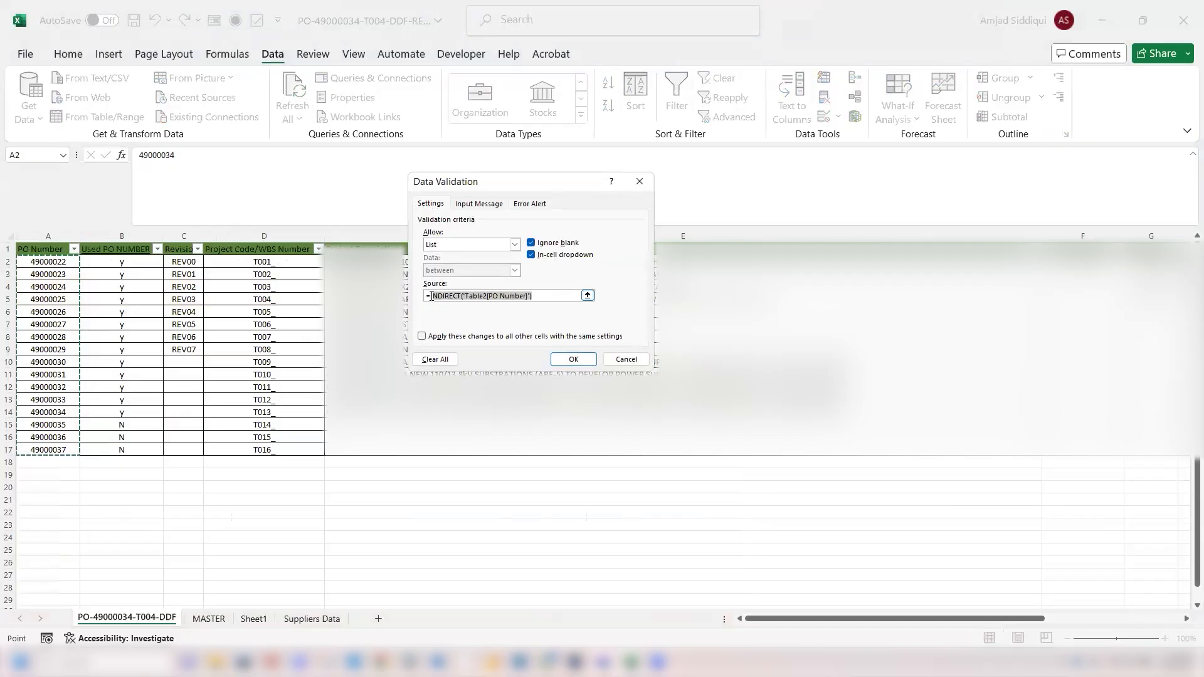
{"action": "left_click", "coordinate": [256, 619]}
{"action": "left_click_drag", "start_coordinate": [37, 250], "coordinate": [38, 526]}
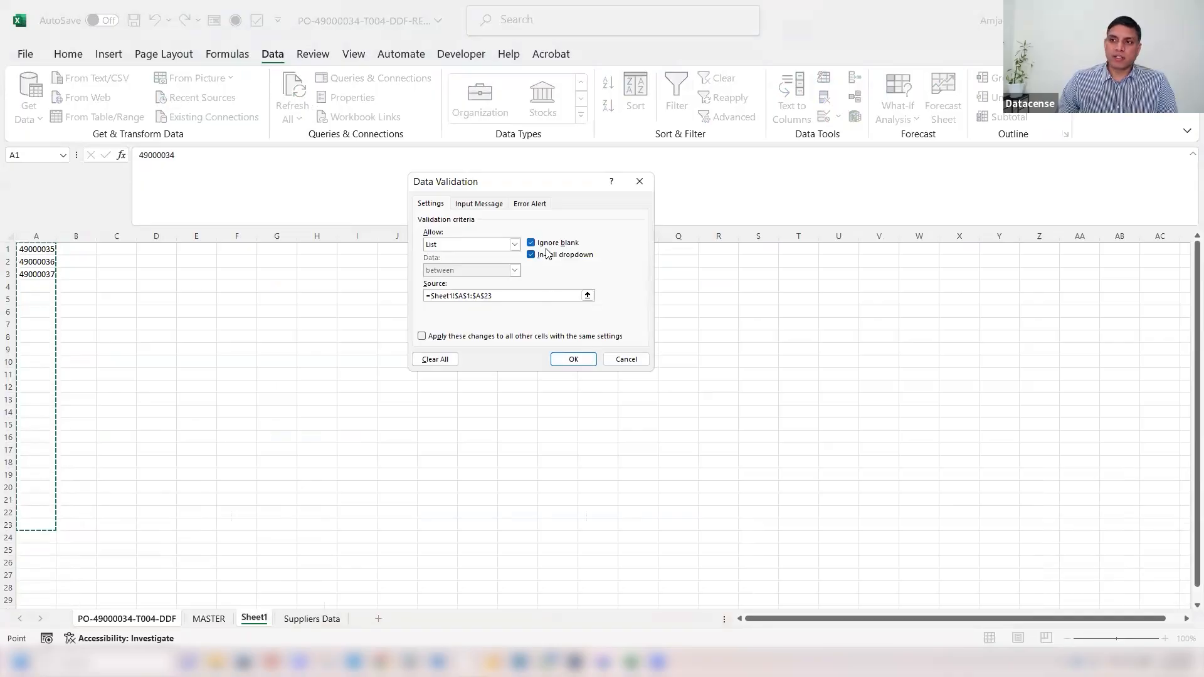
{"action": "left_click", "coordinate": [574, 358]}
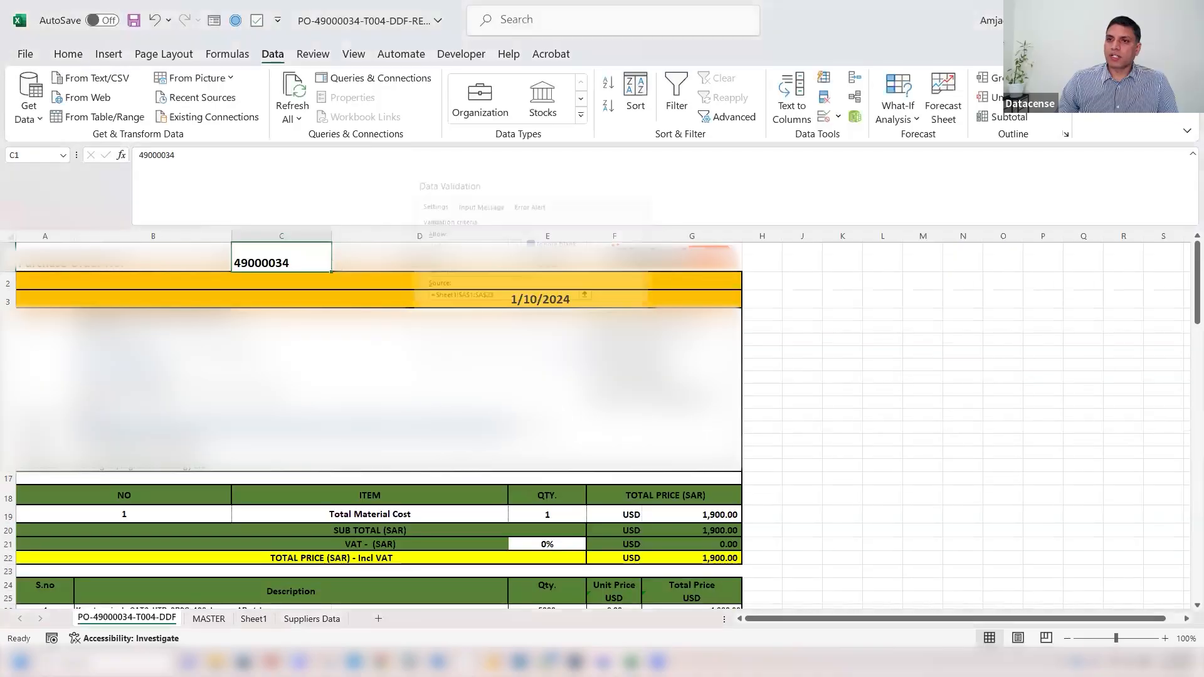
{"action": "left_click", "coordinate": [336, 269]}
{"action": "left_click", "coordinate": [306, 254]}
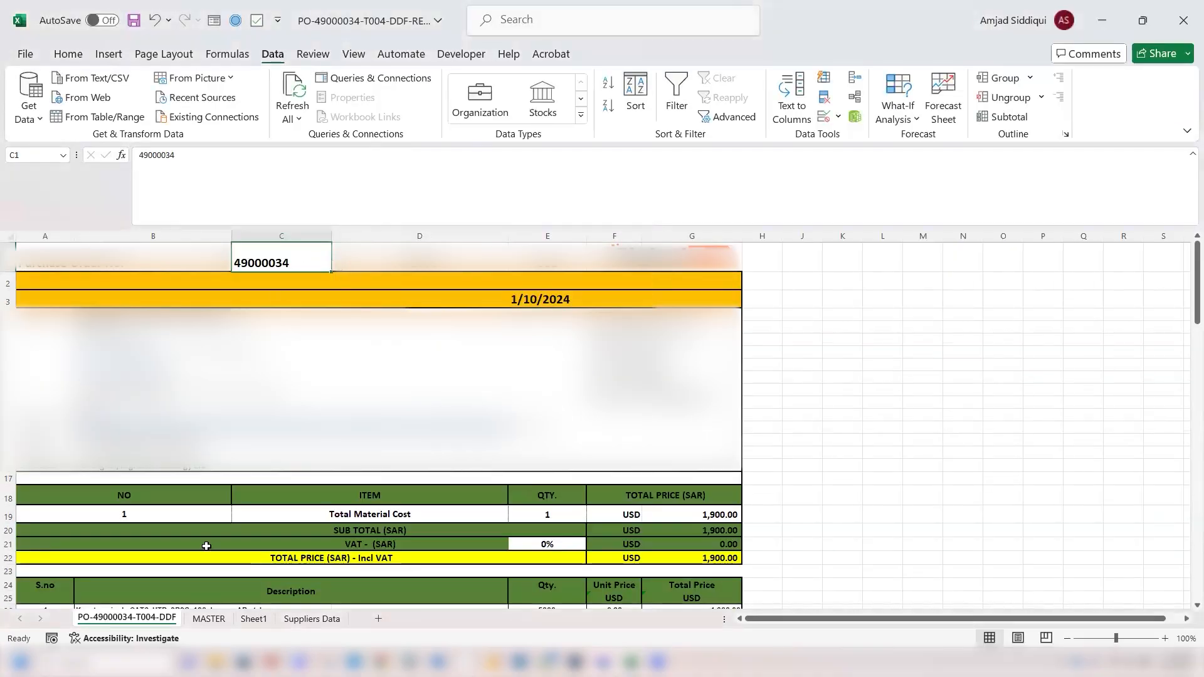
- Set Used PO NUMBER cell B14 on the MASTER sheet to n and check the drop-down list in the purchase order sheet's C1
{"action": "left_click", "coordinate": [213, 621]}
{"action": "left_click", "coordinate": [122, 415]}
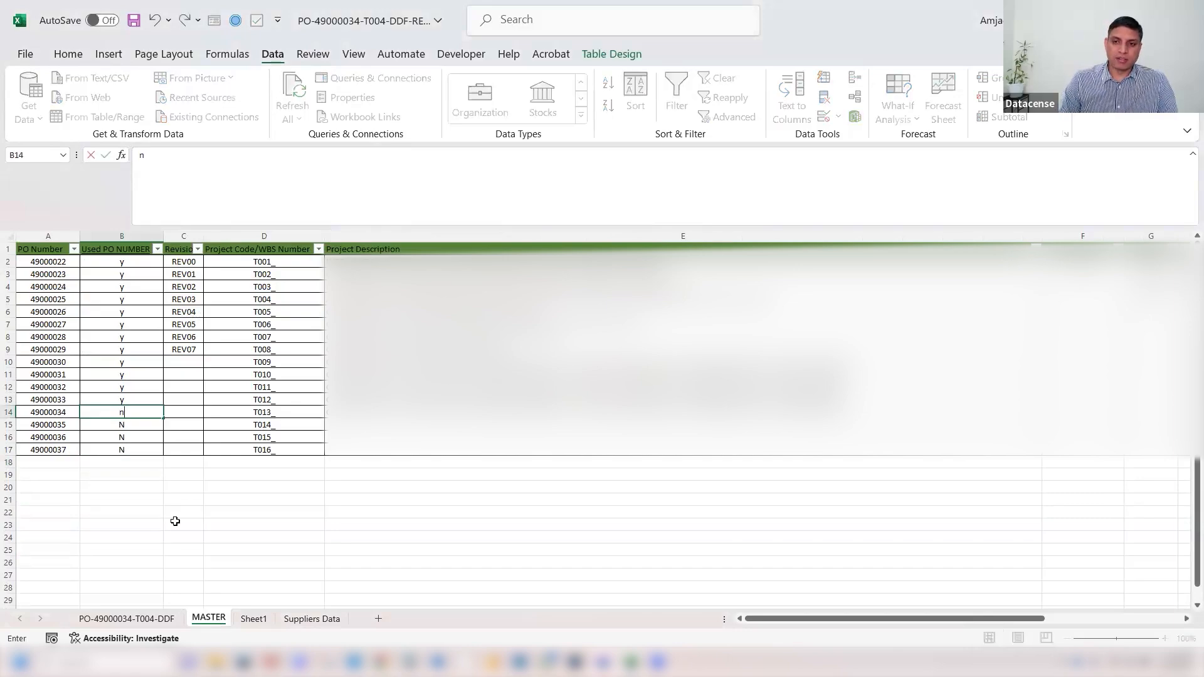
{"action": "left_click", "coordinate": [159, 621]}
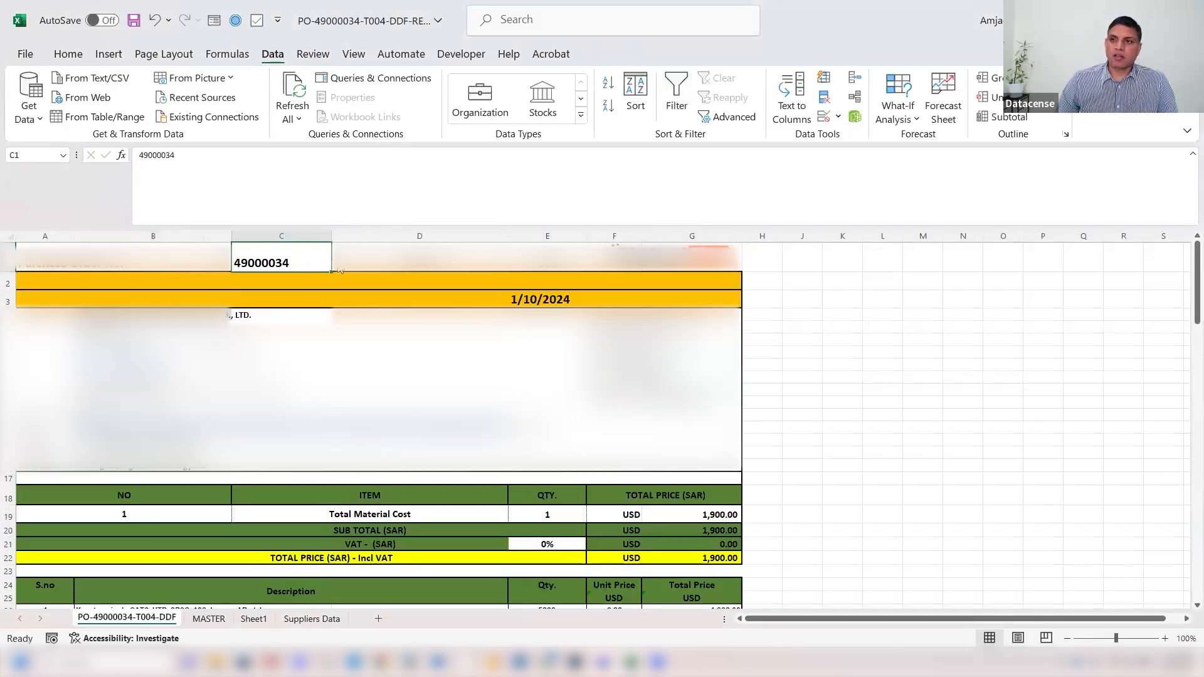
{"action": "left_click", "coordinate": [338, 270]}
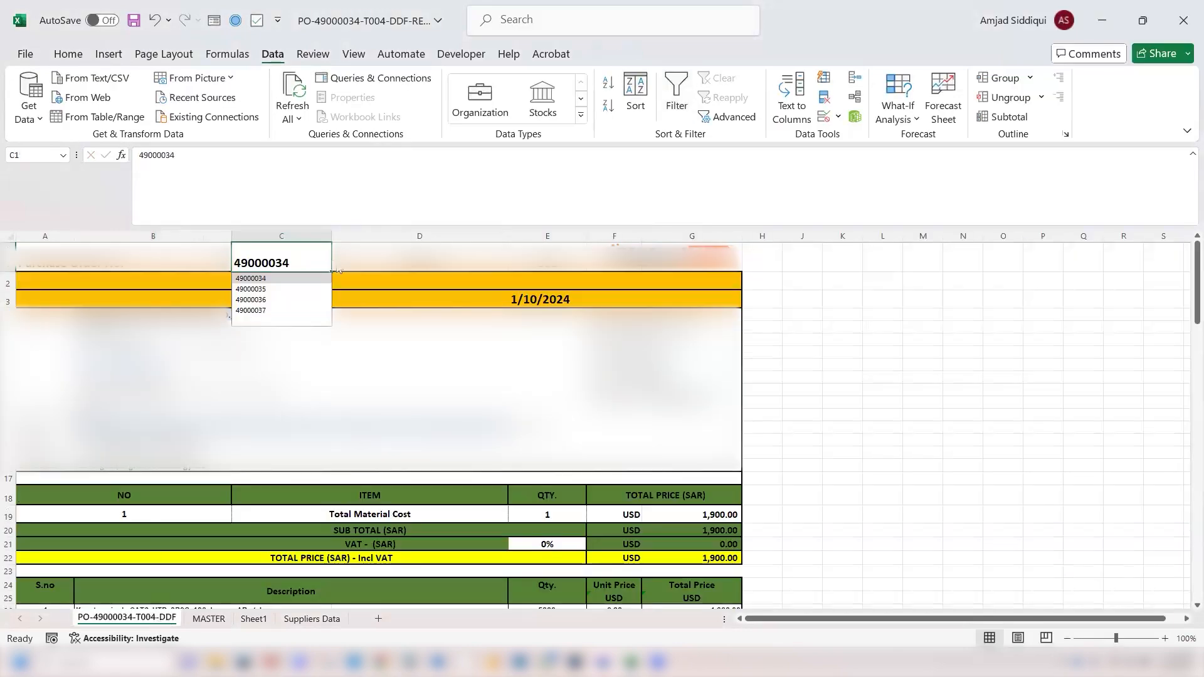
{"action": "left_click", "coordinate": [207, 620]}
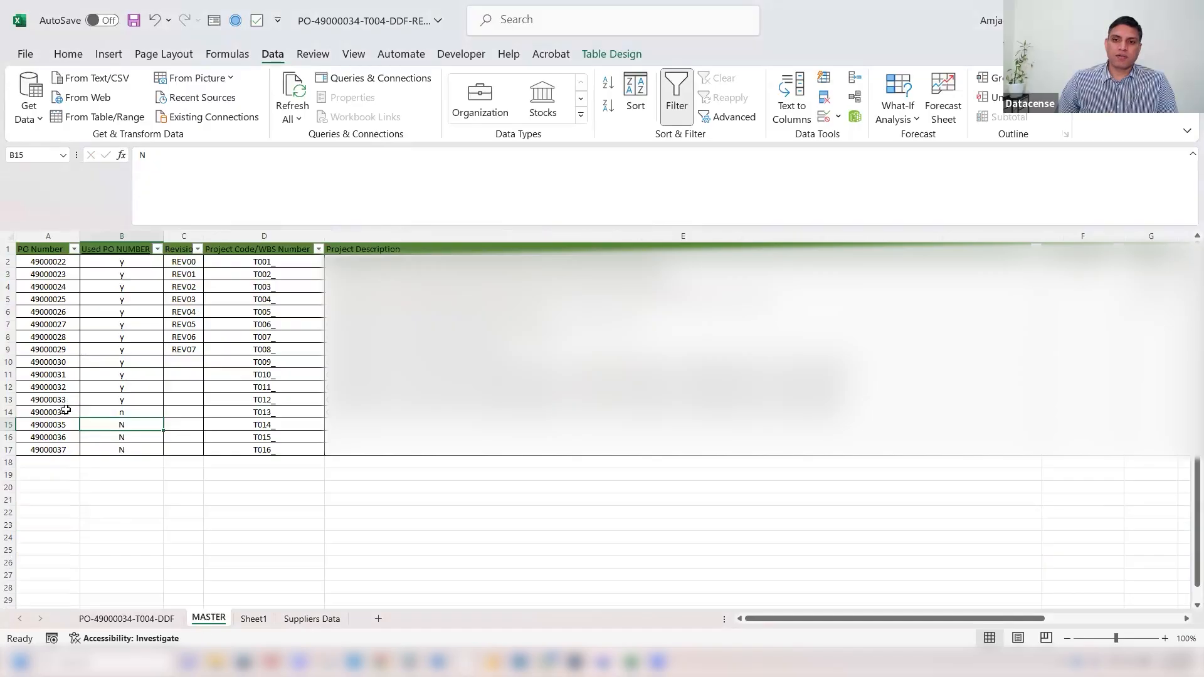
{"action": "left_click", "coordinate": [151, 620]}
- Mark MASTER cells B11 to B13 as unused with N and check the purchase order number drop-down list again
{"action": "left_click", "coordinate": [209, 619]}
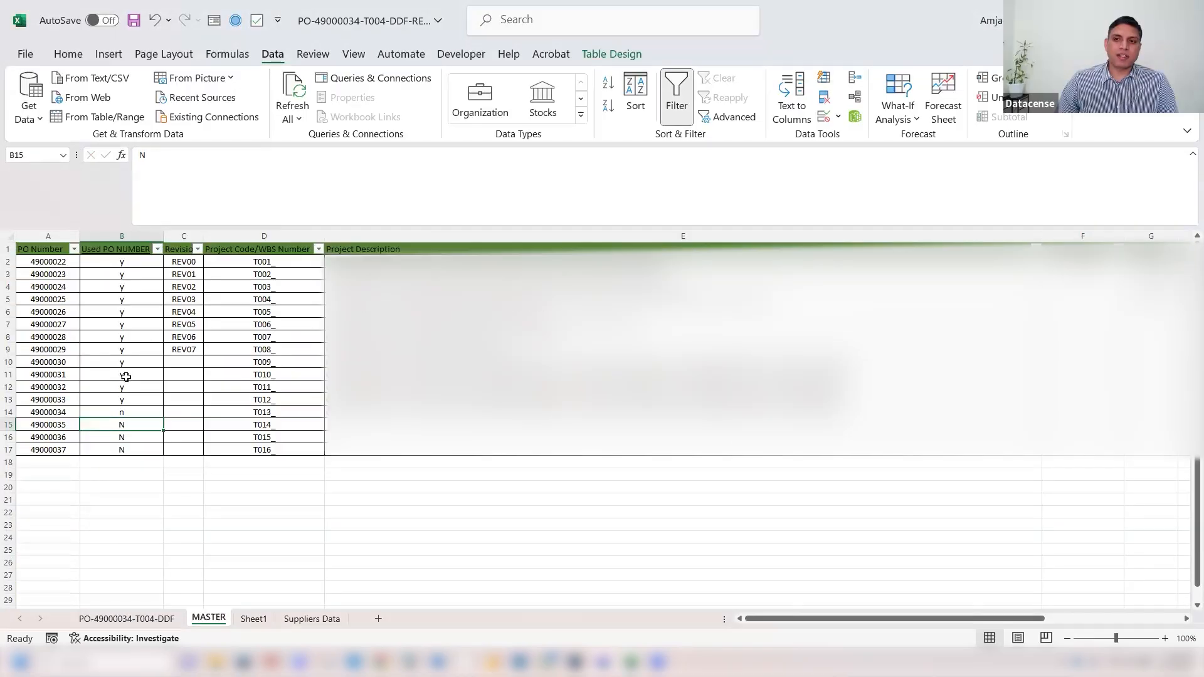
{"action": "left_click_drag", "start_coordinate": [126, 376], "coordinate": [124, 399]}
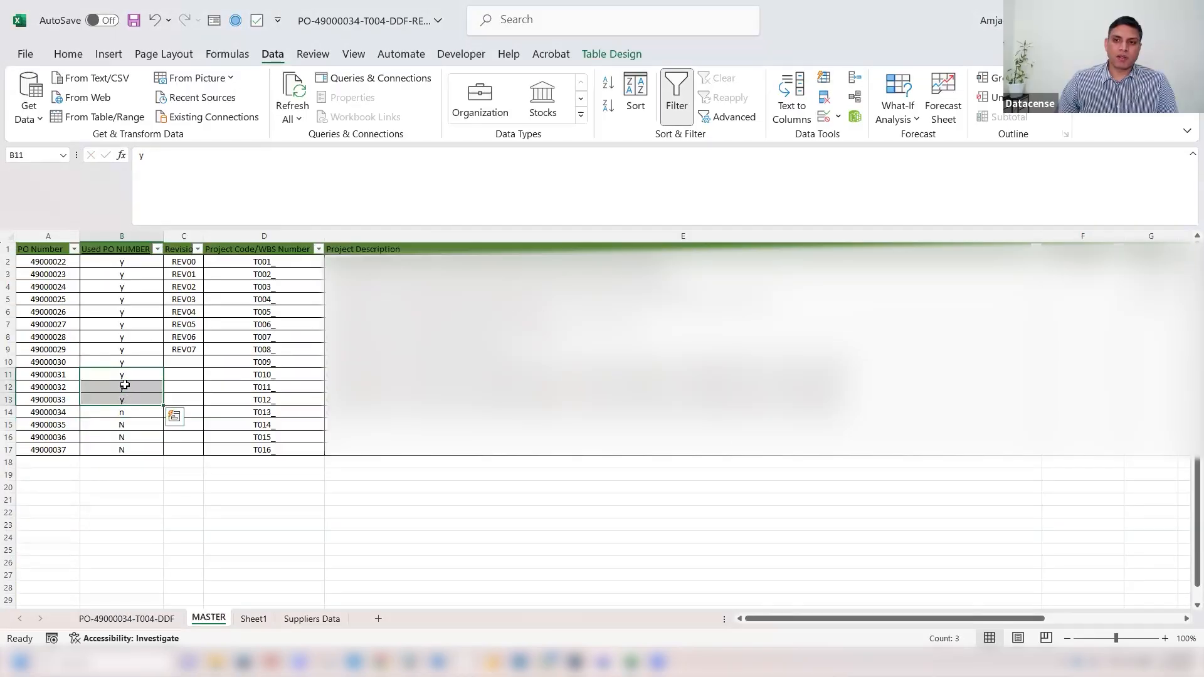
{"action": "key", "text": "Down"}
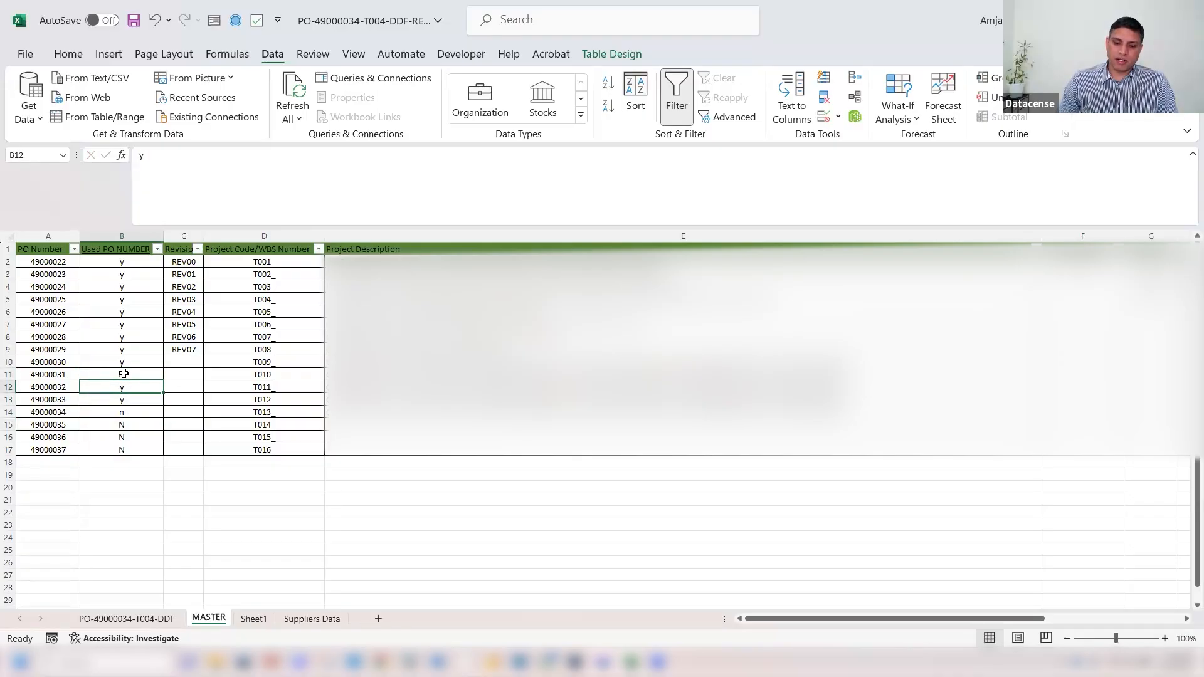
{"action": "type", "text": "n"}
{"action": "key", "text": "Return"}
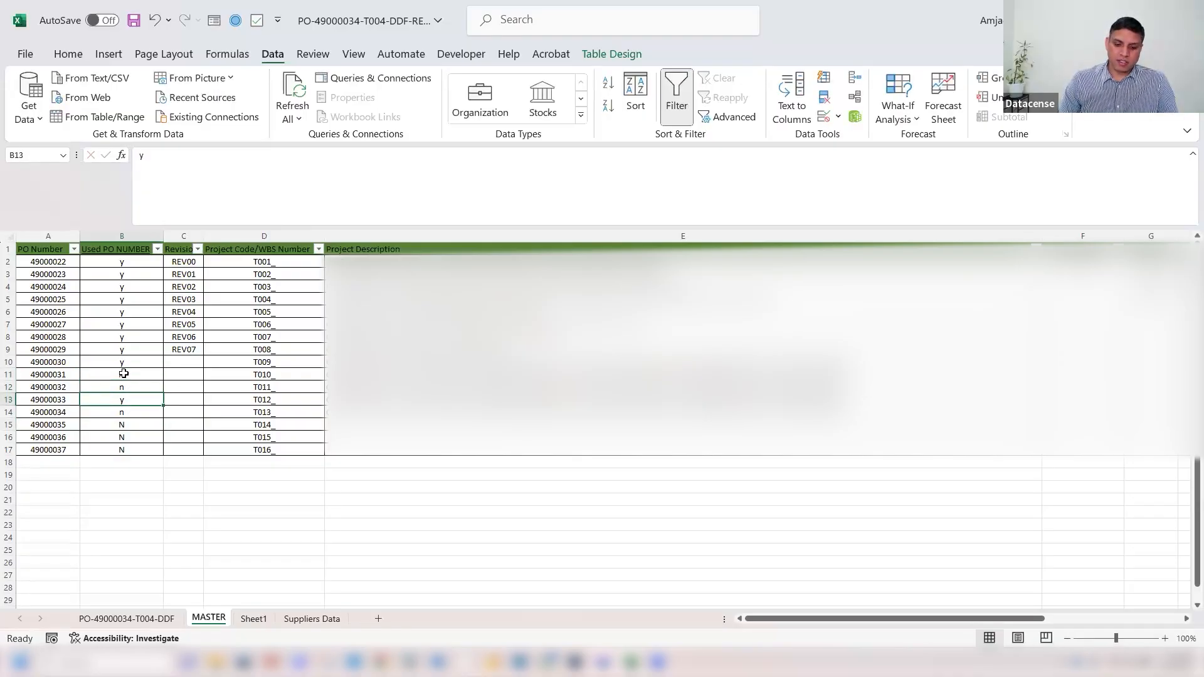
{"action": "type", "text": "N"}
{"action": "left_click", "coordinate": [125, 436]}
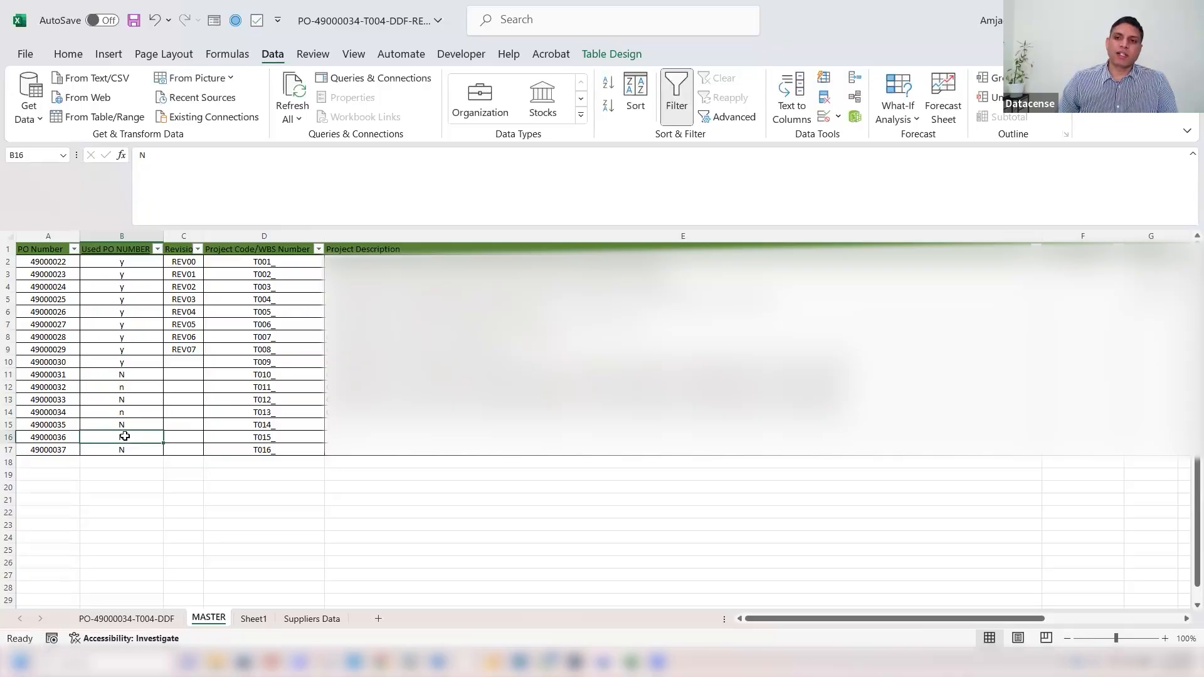
{"action": "left_click", "coordinate": [126, 619]}
{"action": "left_click", "coordinate": [337, 264]}
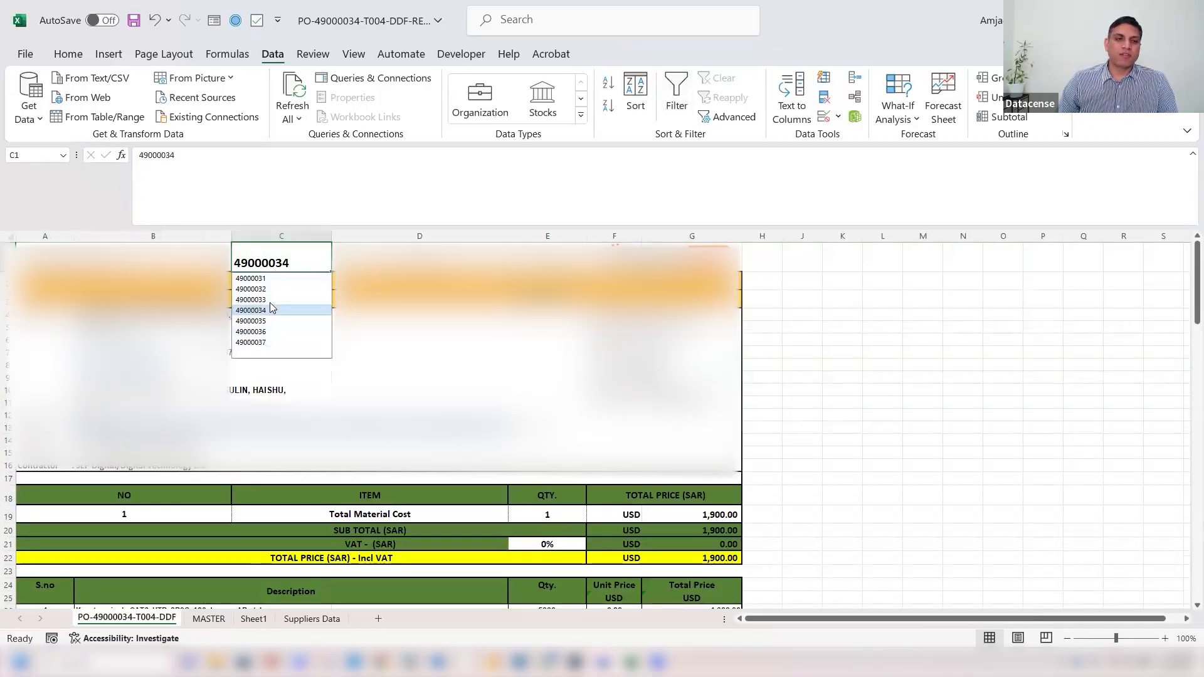
- Return to the MASTER sheet and select the Used PO NUMBER entries in B2:B17 to review them
{"action": "left_click", "coordinate": [211, 622]}
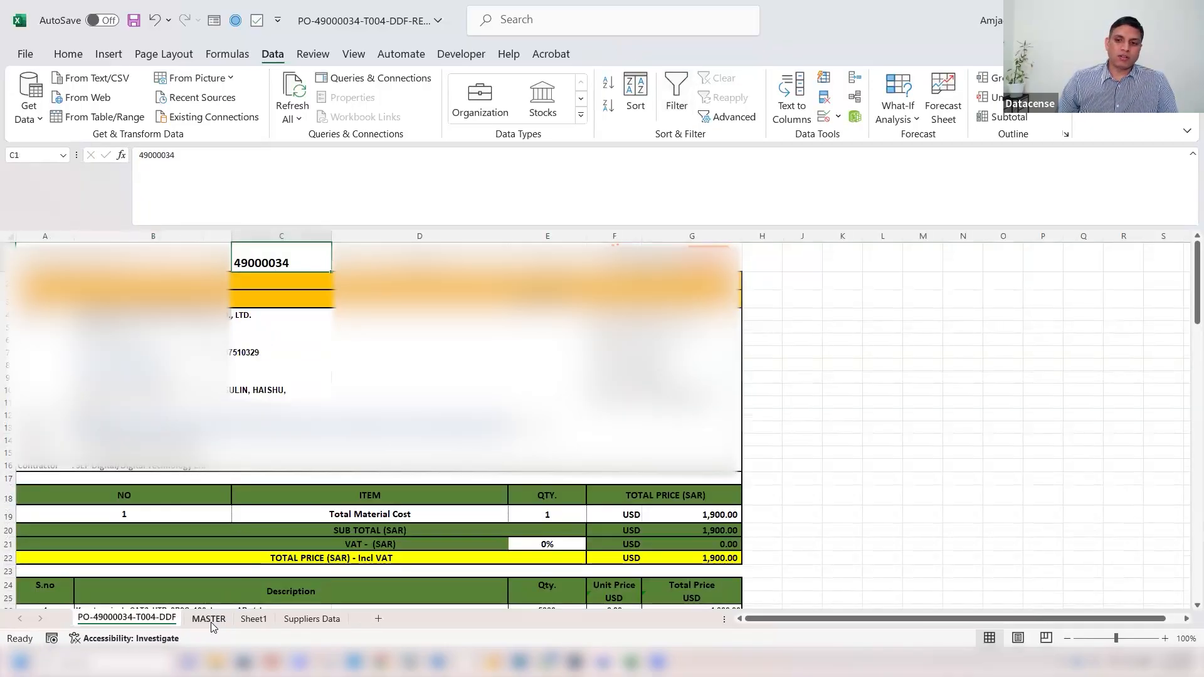
{"action": "left_click", "coordinate": [211, 621]}
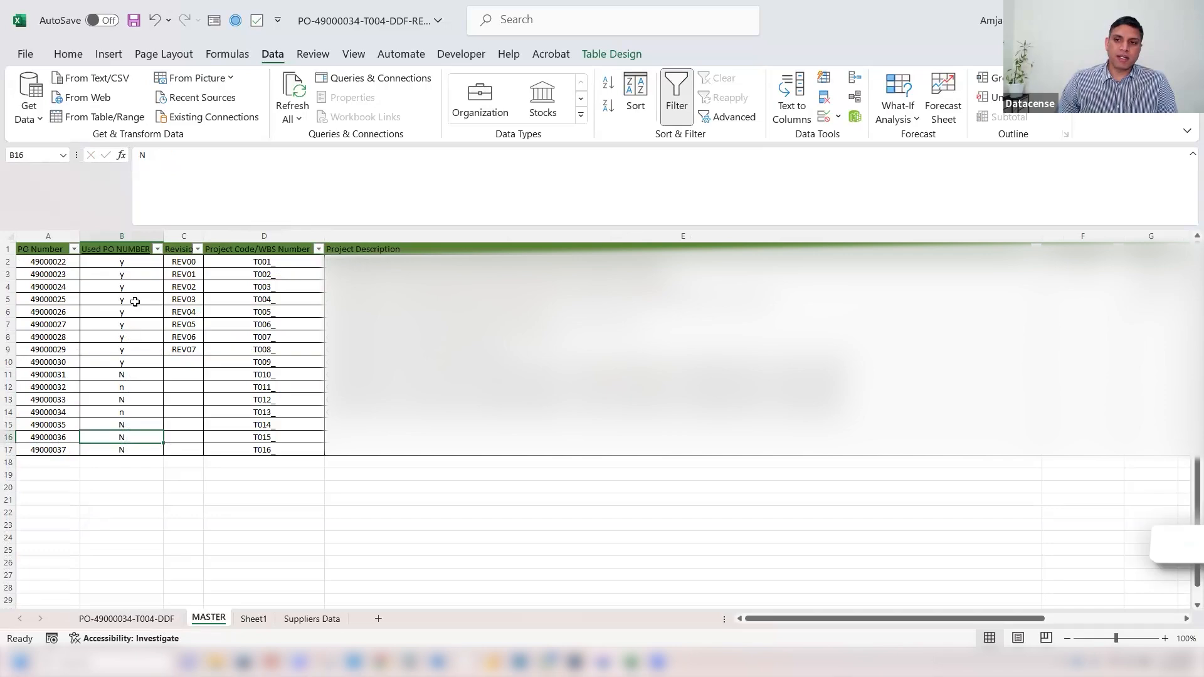
{"action": "left_click_drag", "start_coordinate": [126, 264], "coordinate": [129, 411]}
{"action": "left_click_drag", "start_coordinate": [128, 439], "coordinate": [126, 449]}
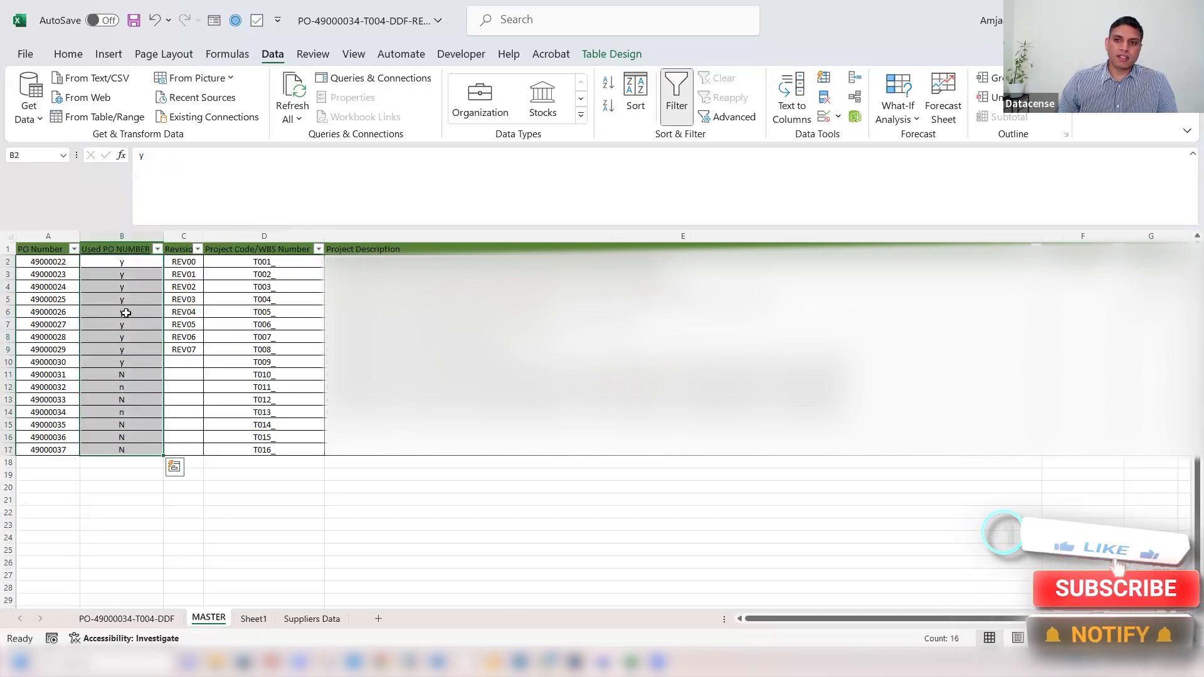
- Rename Sheet1 as Unused PO, move it after Suppliers Data and return to the purchase order sheet
{"action": "left_click", "coordinate": [254, 619]}
{"action": "double_click", "coordinate": [254, 619]}
{"action": "type", "text": "Un"}
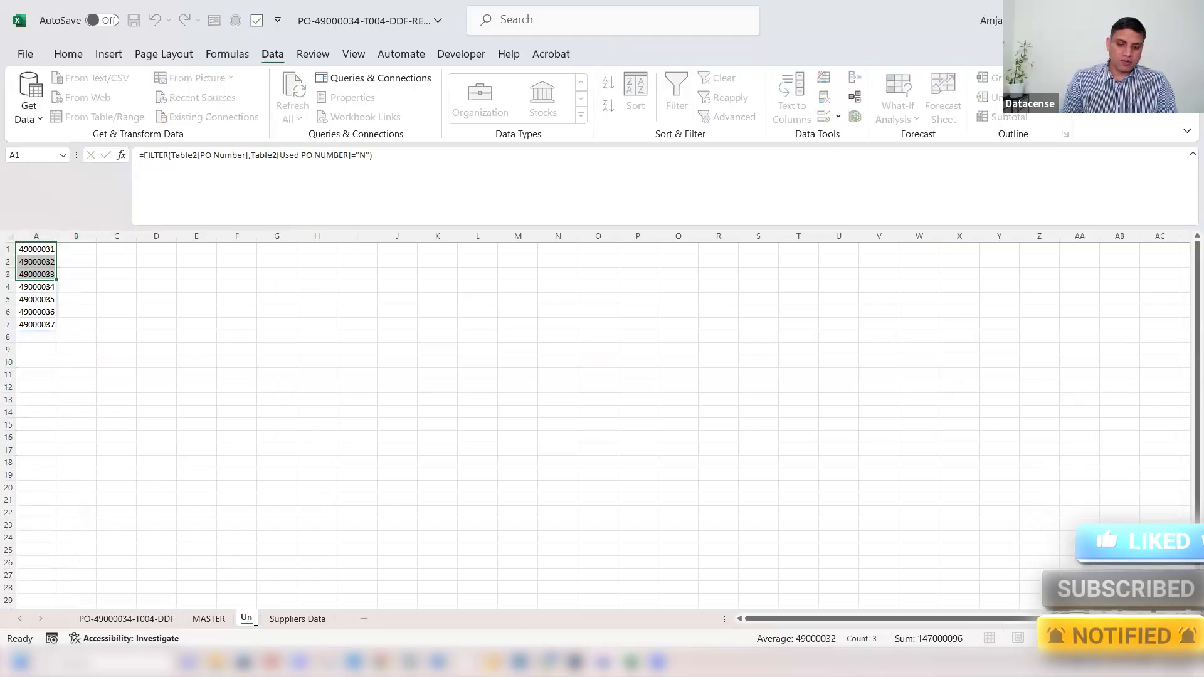
{"action": "type", "text": "used PO"}
{"action": "key", "text": "Return"}
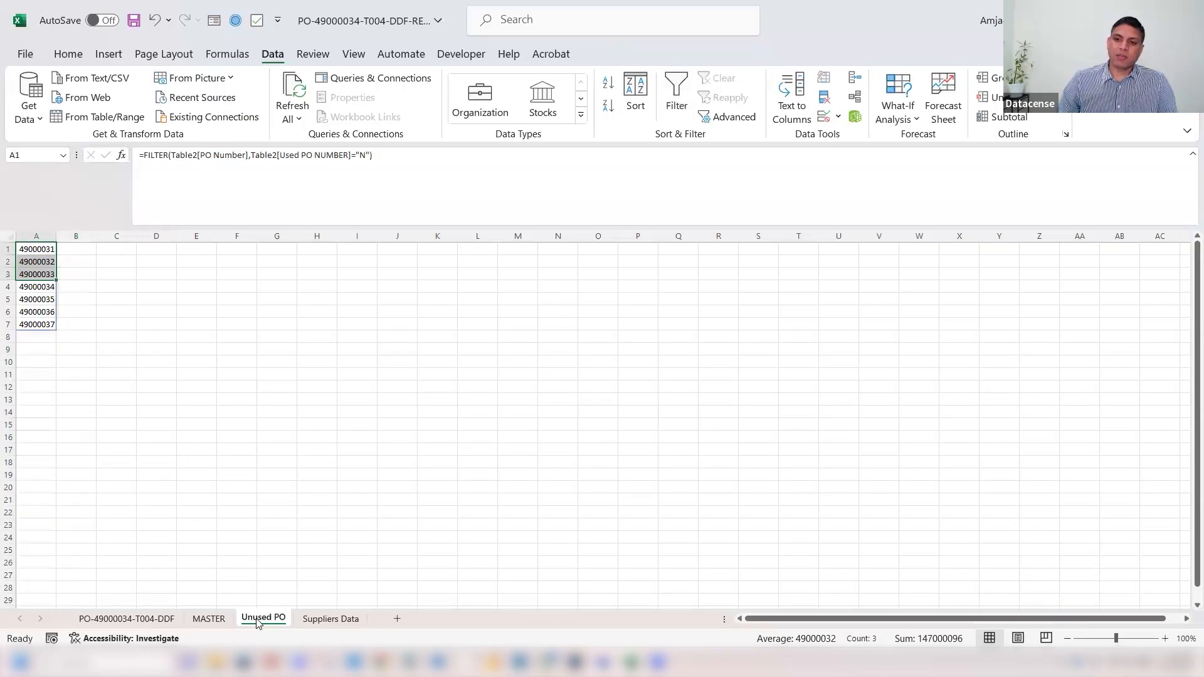
{"action": "left_click_drag", "start_coordinate": [377, 626], "coordinate": [379, 630]}
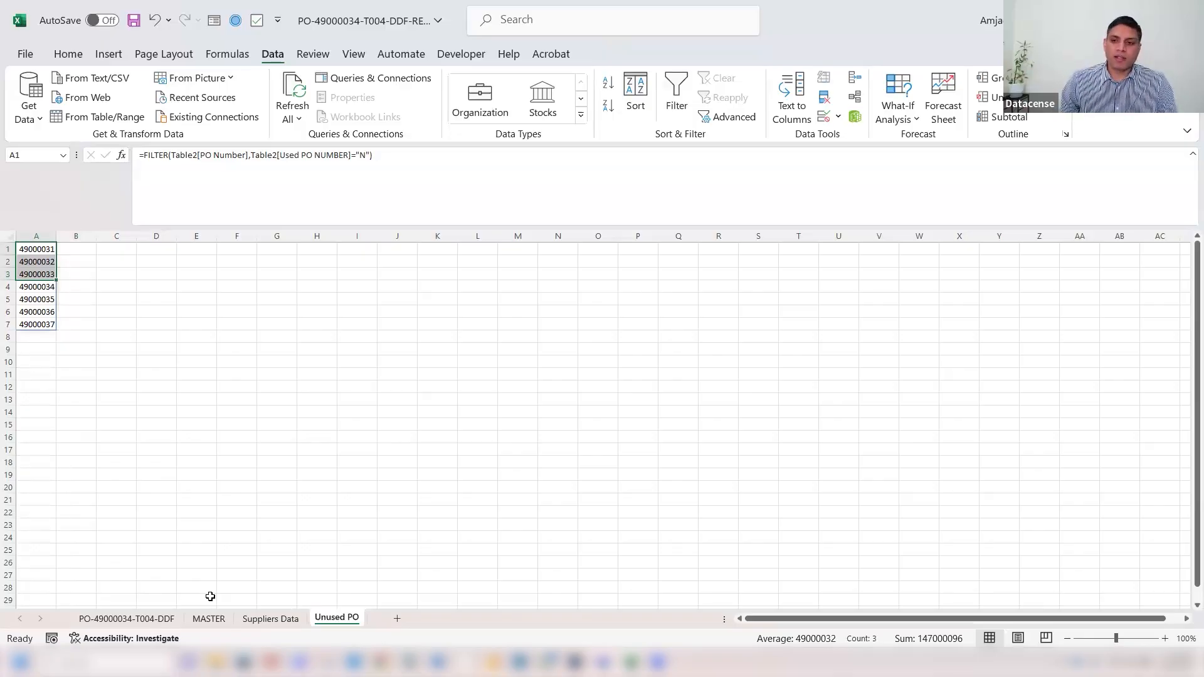
{"action": "left_click", "coordinate": [157, 620]}
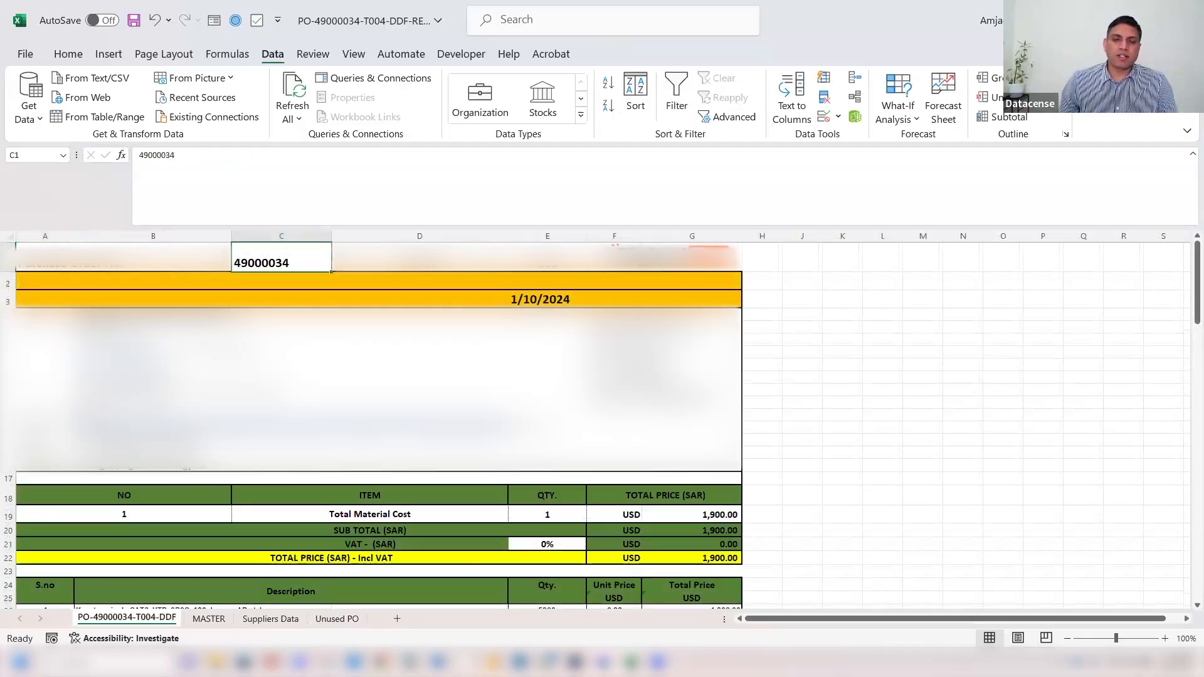